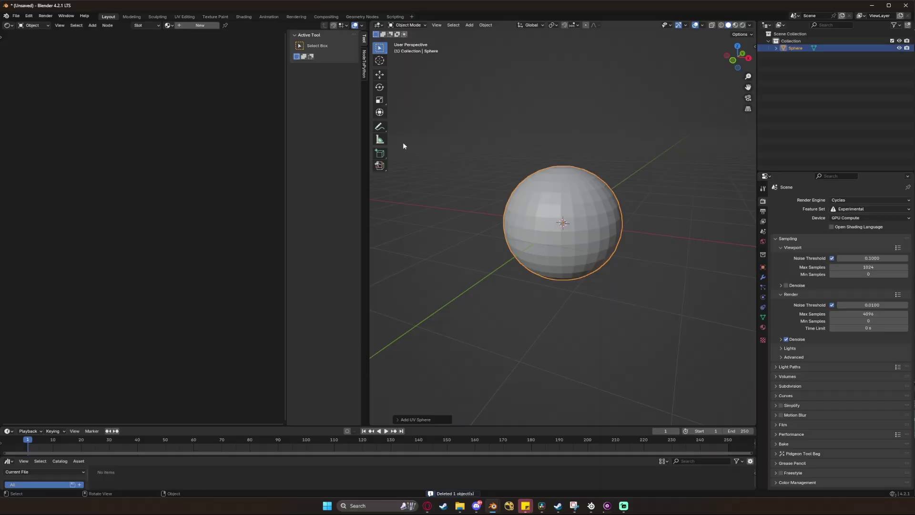
Open the object context menu for the UV sphere.
right_click(542, 179)
Shade the sphere smooth and give it a new material with a near-black base colour.
click(538, 179)
click(200, 25)
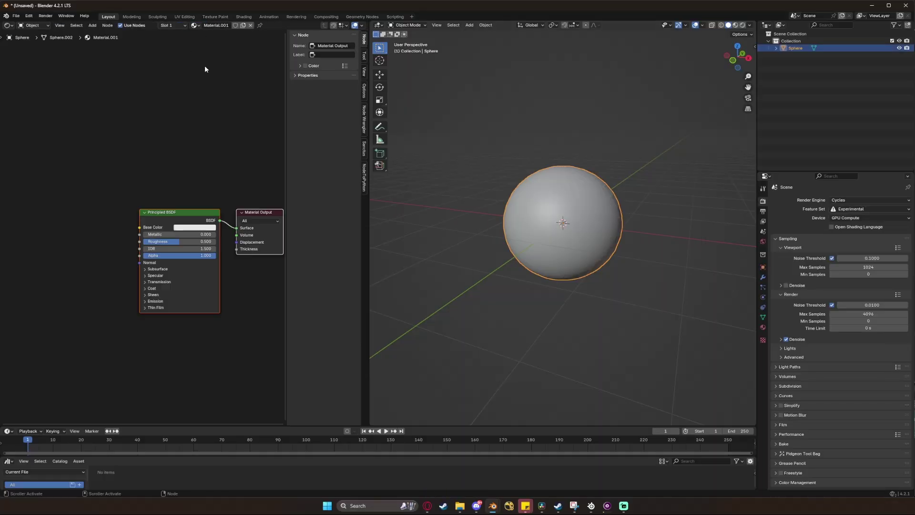
click(198, 228)
drag(206, 211, 182, 242)
Add a Noise Texture node driven by Texture Coordinate and Mapping nodes.
key(shift+a)
text(noise)
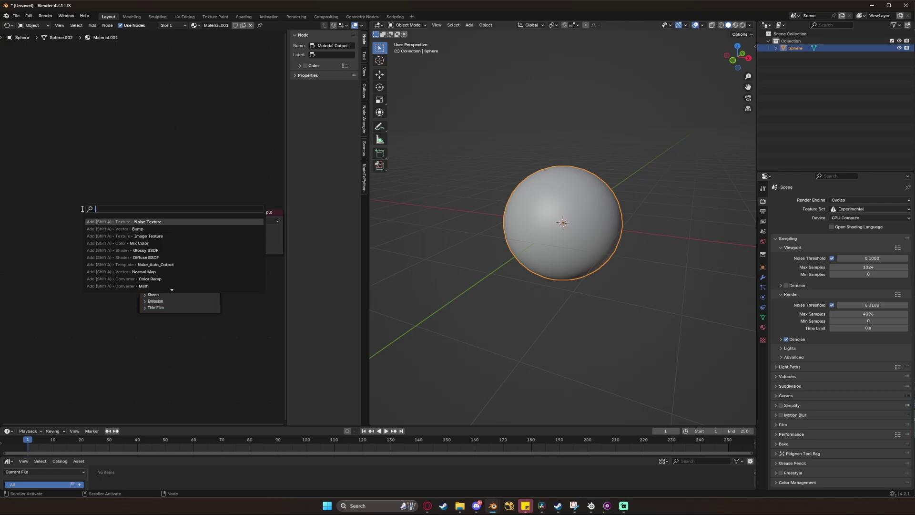
key(Return)
click(109, 210)
key(ctrl+t)
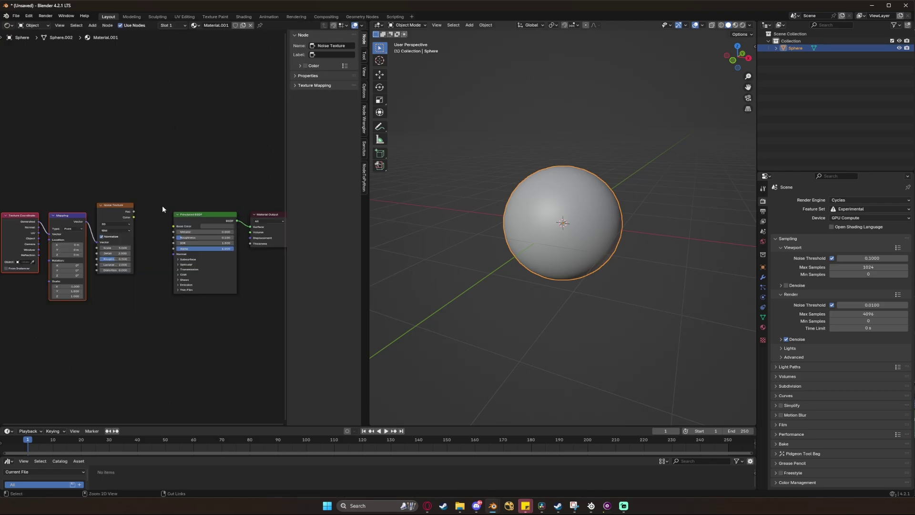
scroll(180, 208, down, 1)
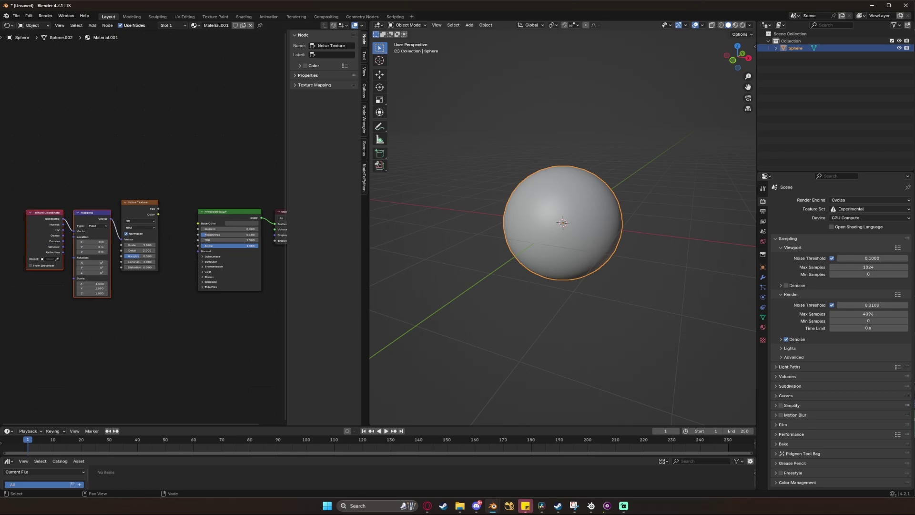
Check the Node Wrangler add-on in Preferences, then switch the viewport to Rendered shading.
key(ctrl+comma)
click(141, 47)
text(node wra)
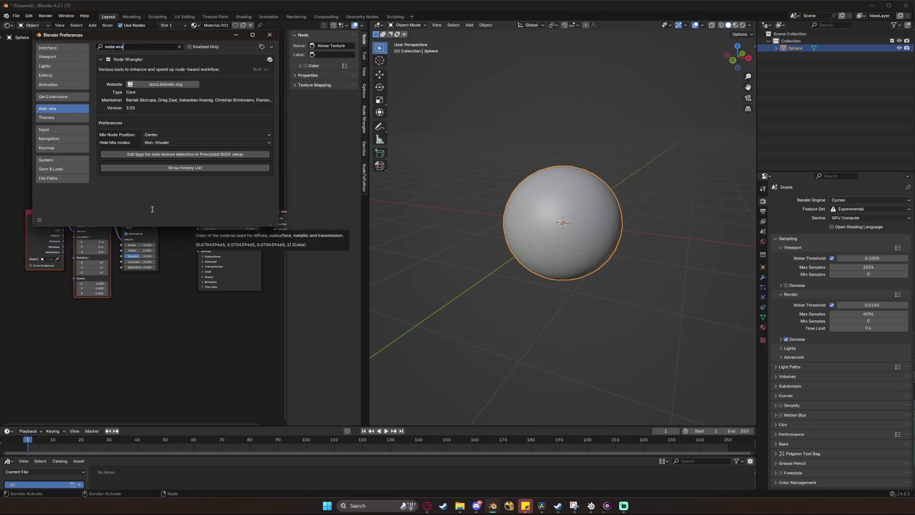
click(153, 205)
scroll(153, 204, up, 3)
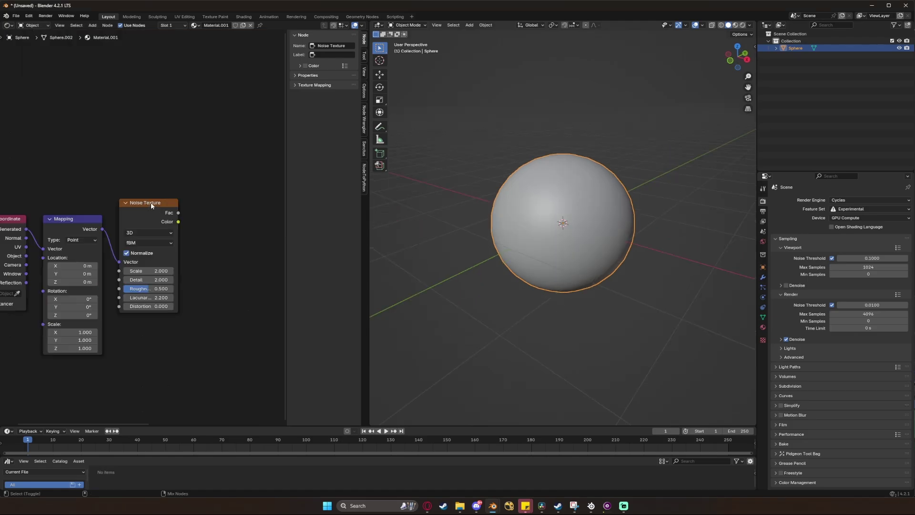
click(742, 25)
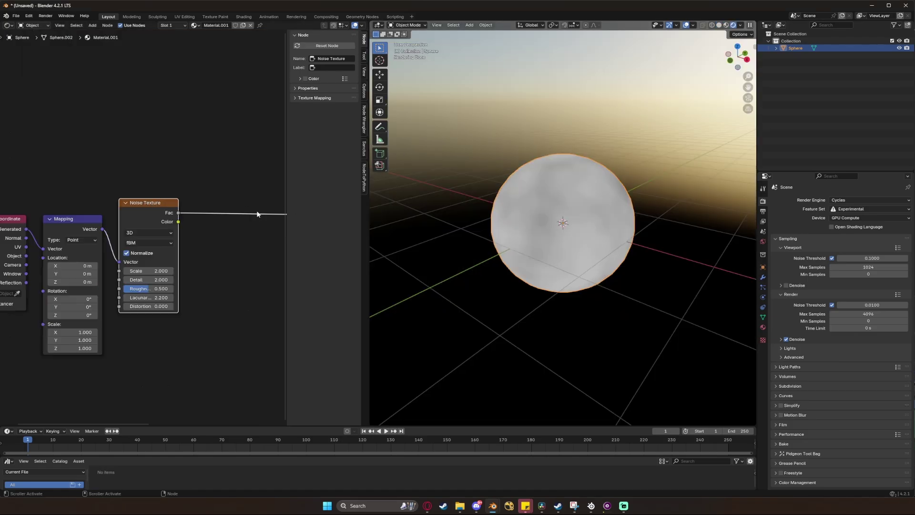
Set the Noise Texture Scale to 2 and Lacunarity to 2.2.
middle_drag(563, 257, 559, 223)
scroll(221, 231, up, 3)
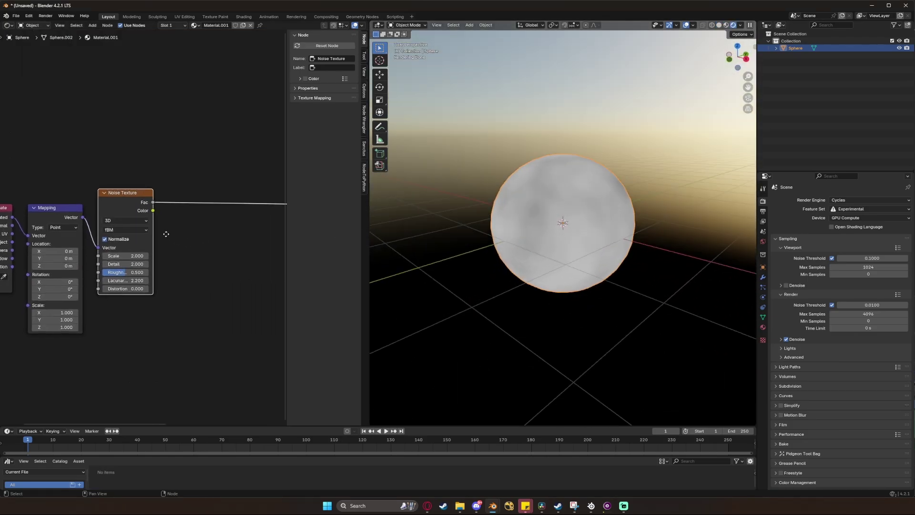
scroll(214, 277, up, 2)
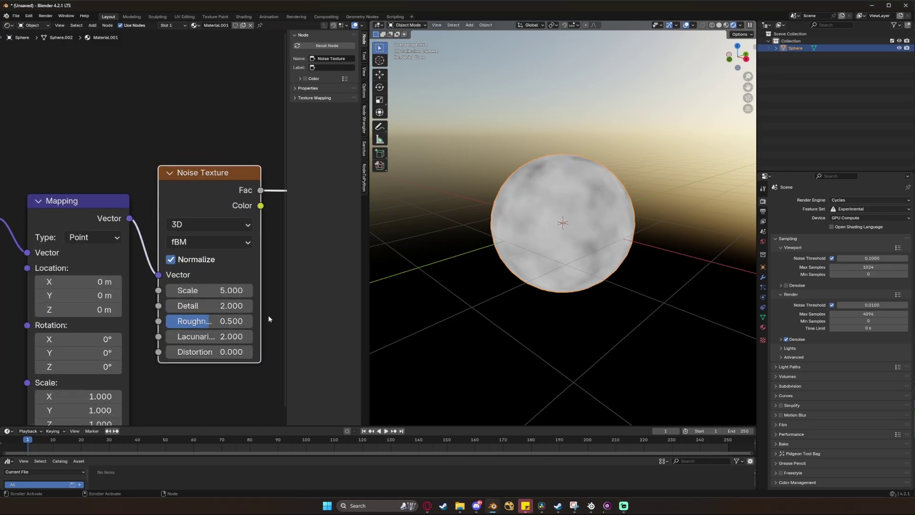
key(Return)
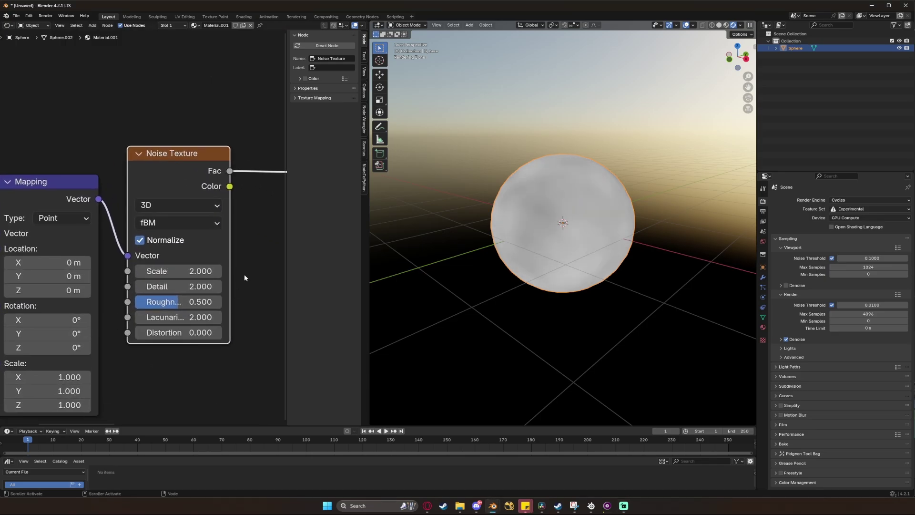
click(193, 318)
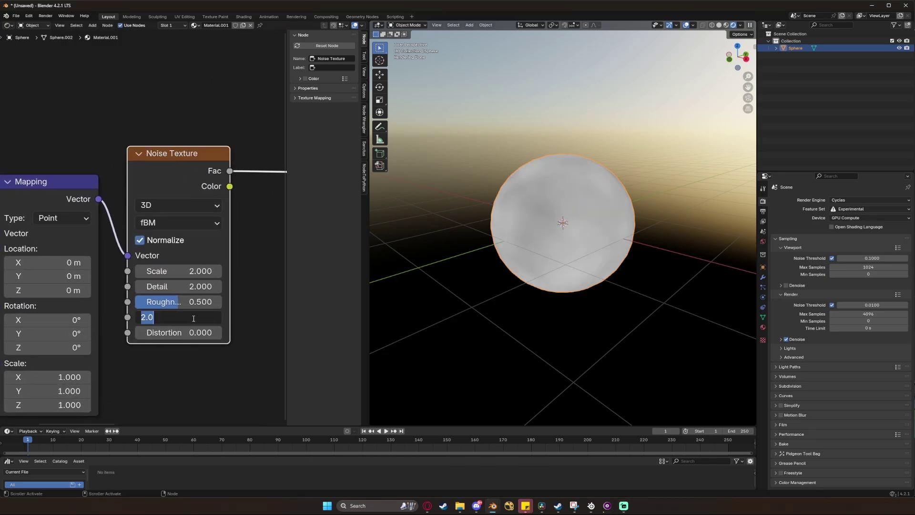
text(2.2)
key(Return)
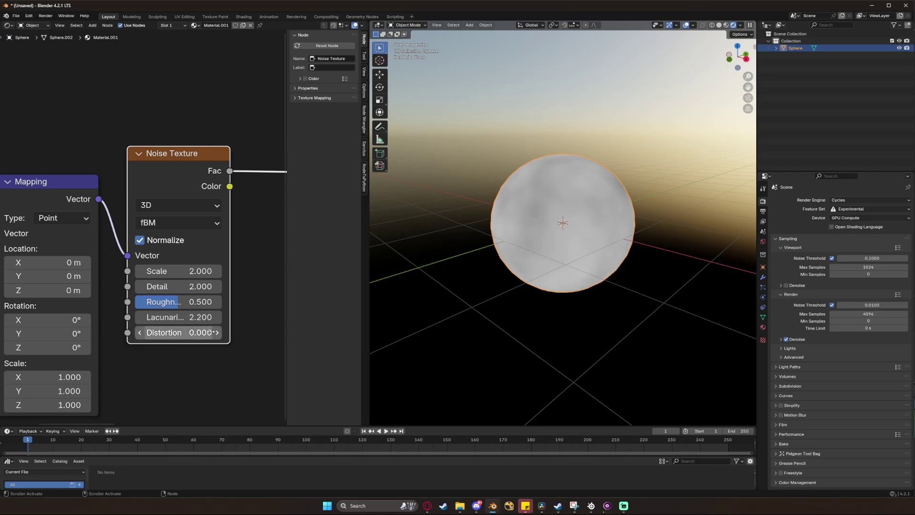
Add a Distance to Edge Voronoi Texture fed by the noise Fac and preview it on the sphere.
scroll(248, 312, down, 3)
key(shift+a)
text(voronoi)
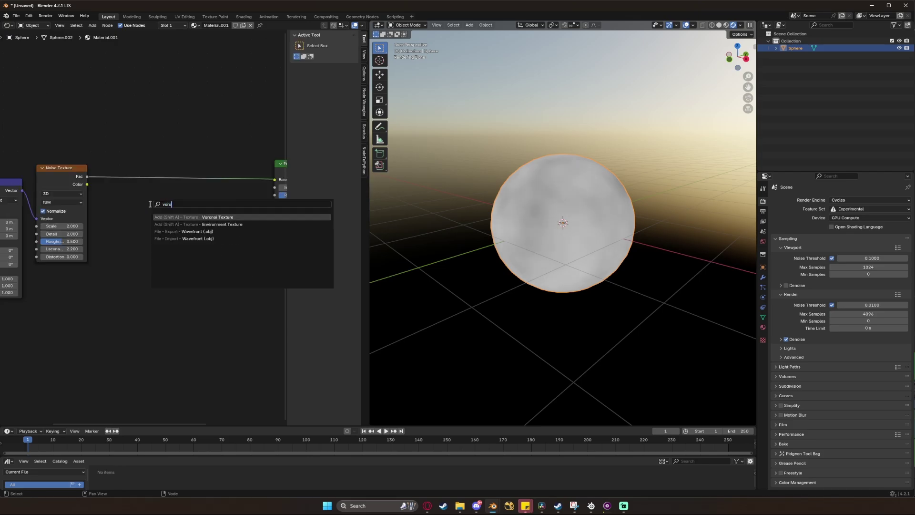
key(Return)
click(132, 204)
click(149, 251)
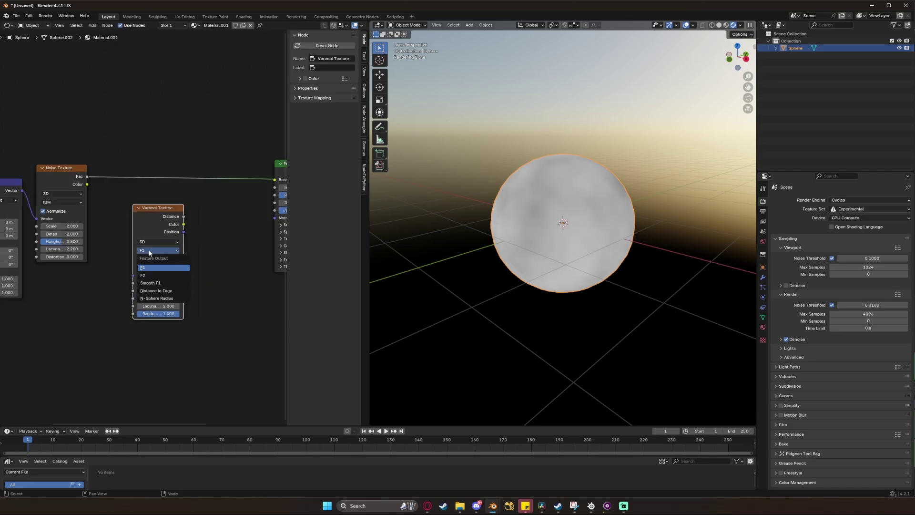
click(177, 290)
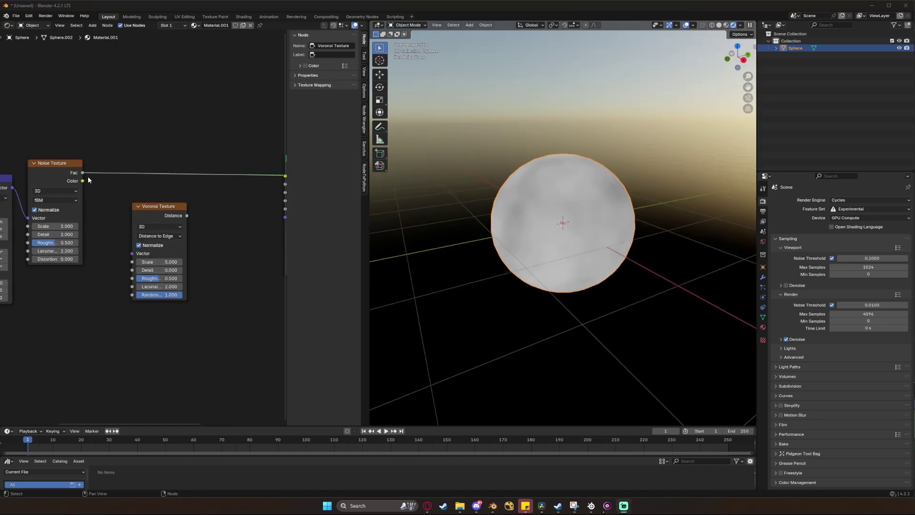
drag(83, 172, 100, 172)
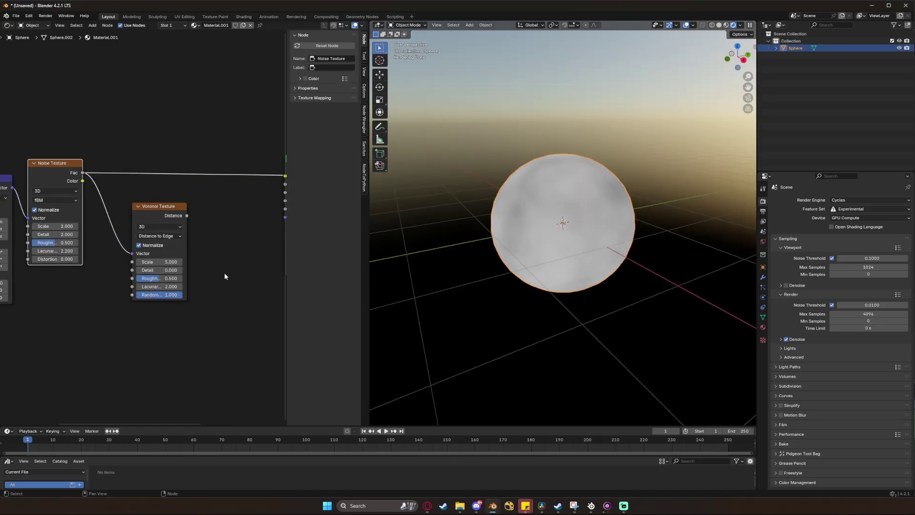
ctrl+shift+click(161, 210)
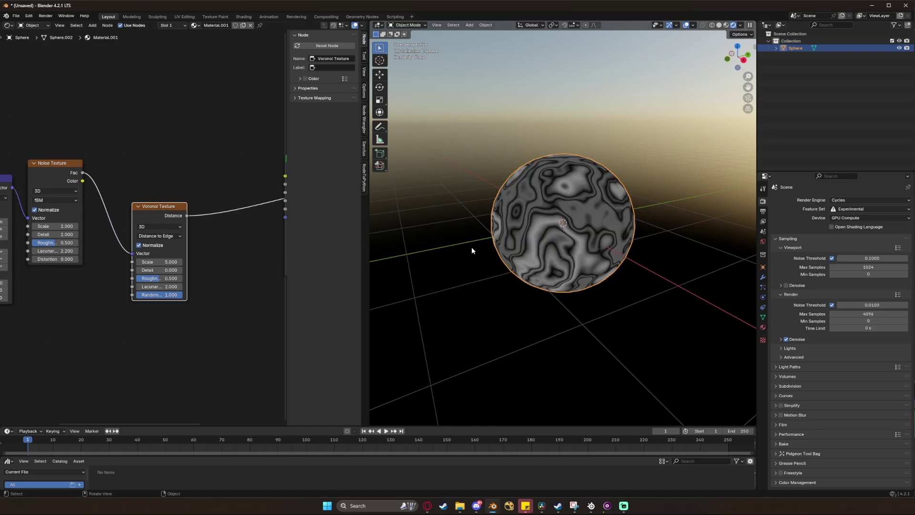
Set the Voronoi Scale to 7, Detail 1, Lacunarity 5 and Randomness about 0.5.
mouse_move(472, 251)
middle_down()
mouse_move(541, 238)
mouse_move(486, 242)
middle_up()
scroll(542, 237, up, 3)
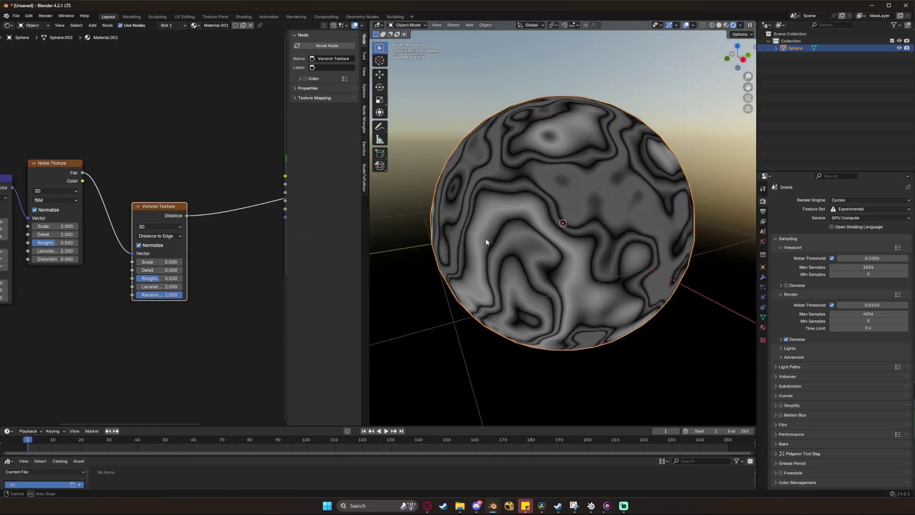
scroll(486, 241, down, 2)
scroll(166, 267, up, 3)
click(198, 290)
text(7)
key(Tab)
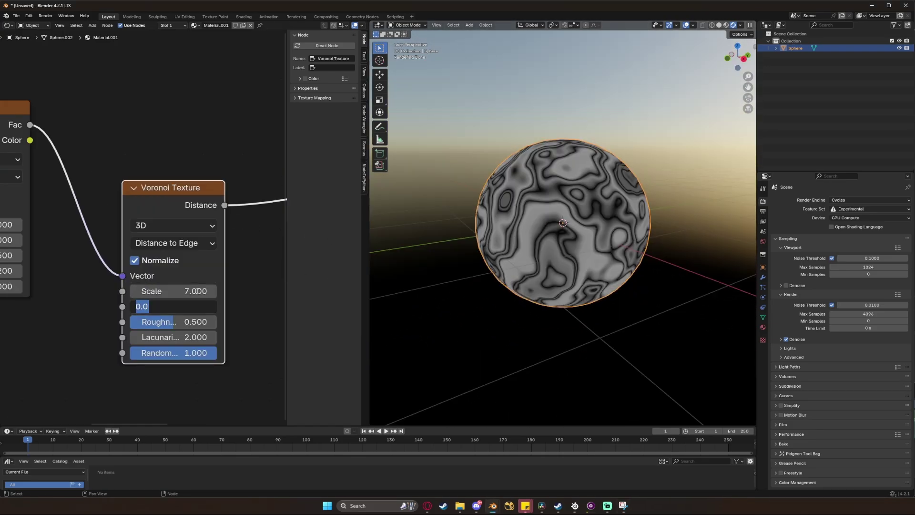
text(1)
key(Return)
drag(195, 353, 155, 352)
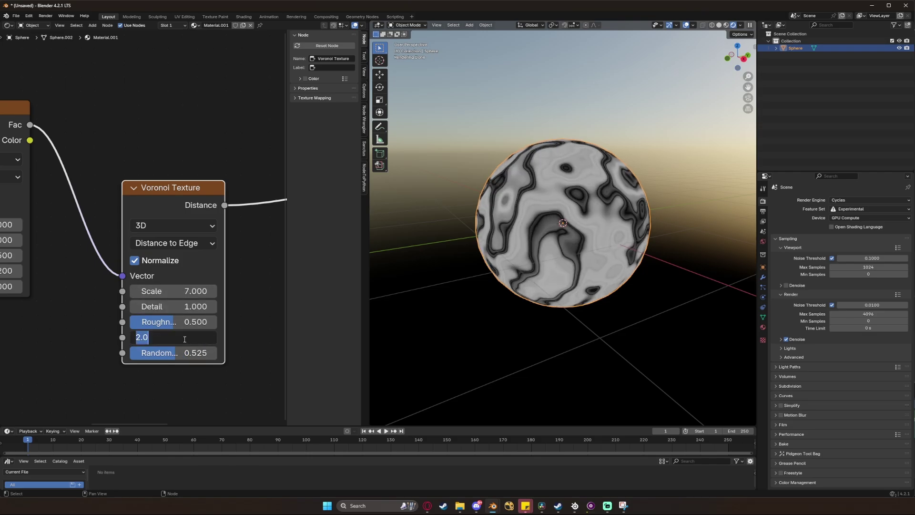
text(5)
key(Return)
Set the Mapping X and Y scale to 0.3, then refine it to 0.25.
scroll(618, 250, up, 8)
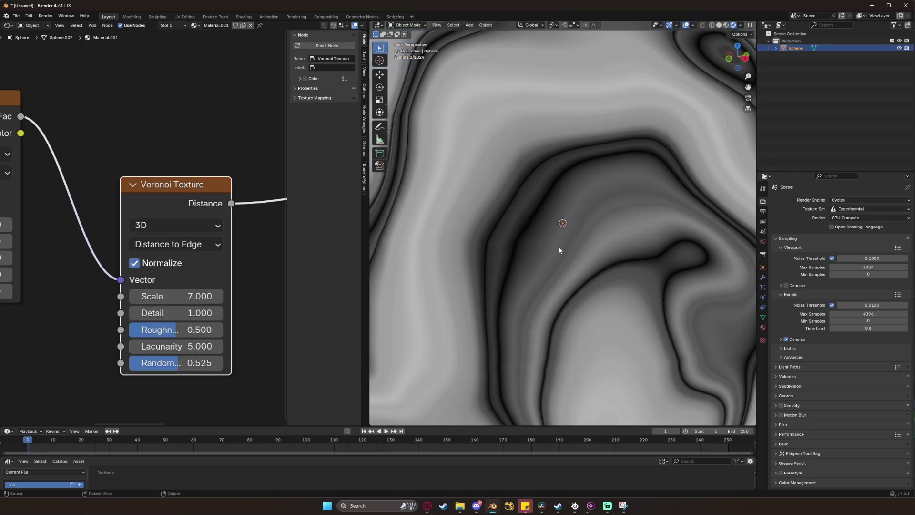
scroll(559, 249, down, 8)
scroll(557, 253, up, 2)
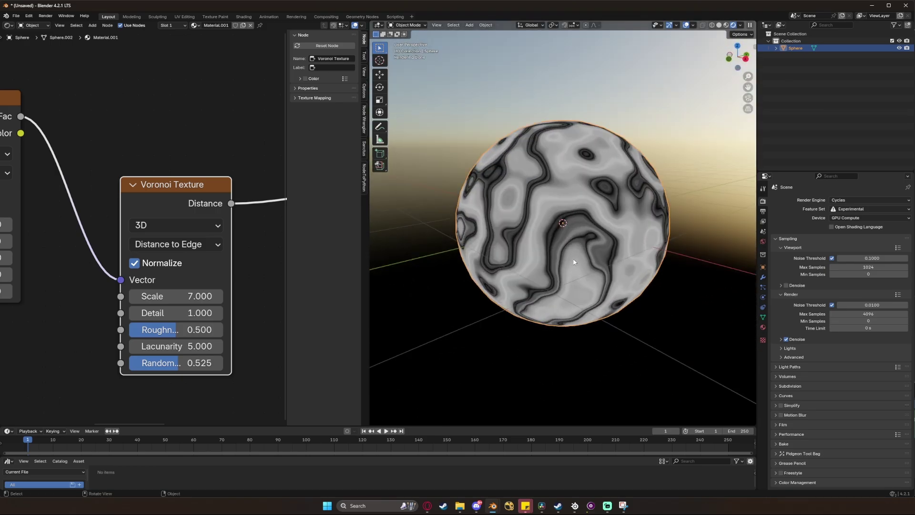
scroll(471, 319, down, 3)
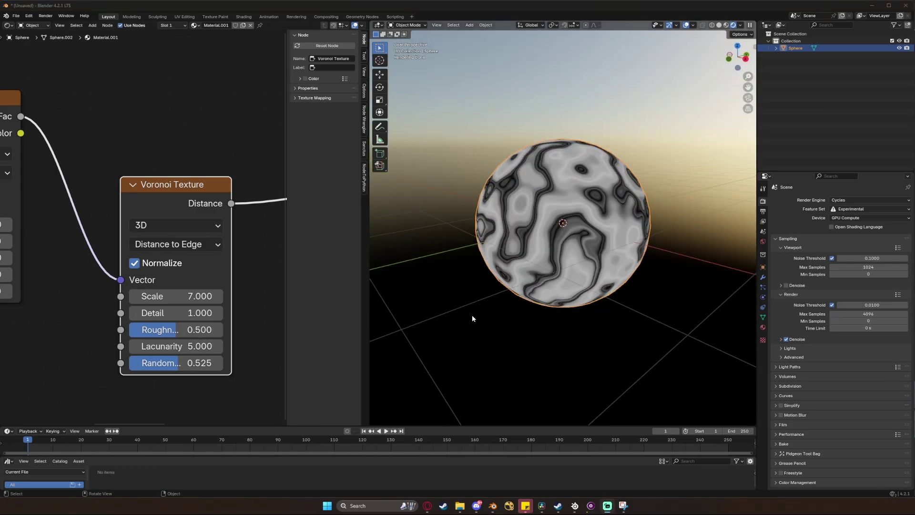
middle_drag(472, 318, 514, 308)
scroll(514, 308, up, 3)
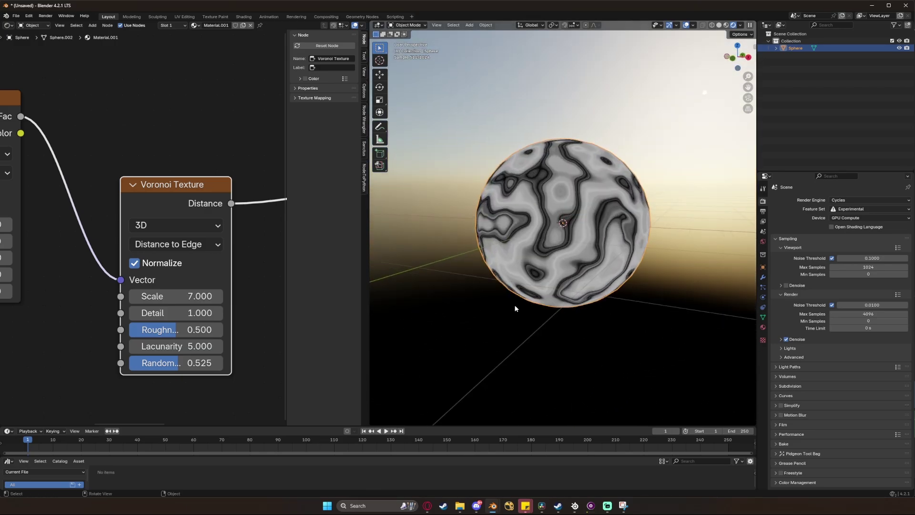
scroll(149, 305, down, 2)
middle_drag(177, 299, 220, 292)
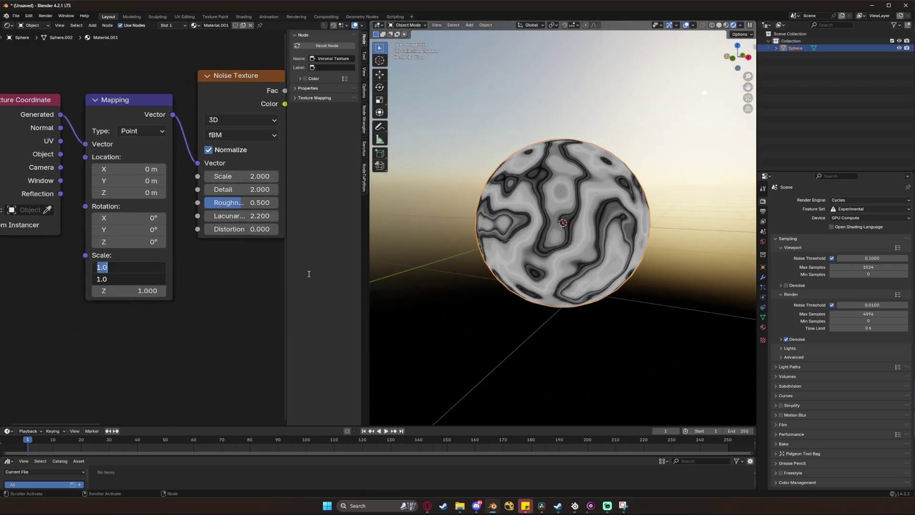
text(.3)
key(Return)
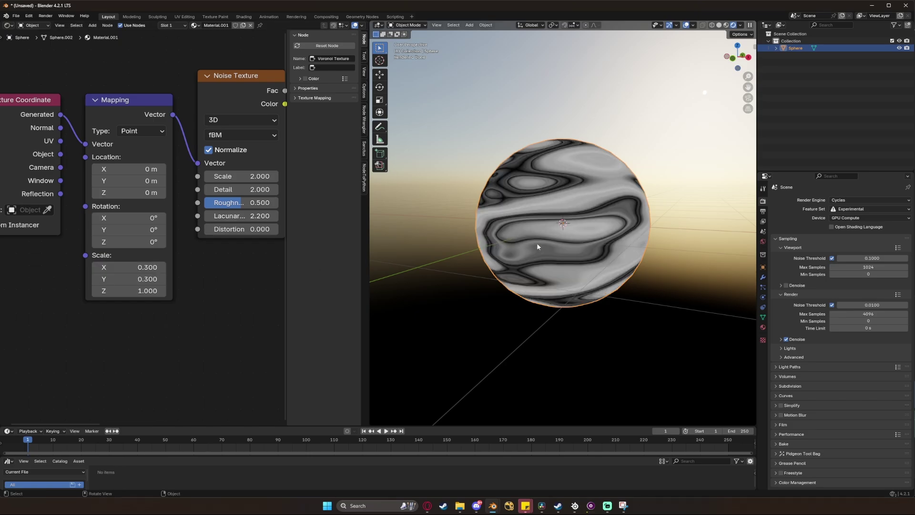
mouse_move(537, 242)
middle_down()
mouse_move(580, 232)
mouse_move(532, 233)
mouse_move(558, 236)
mouse_move(541, 228)
middle_up()
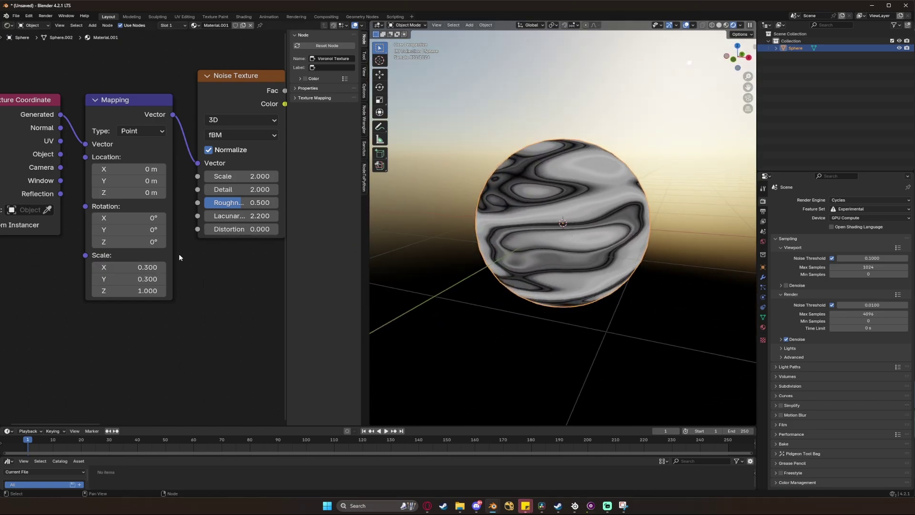
click(149, 269)
text(.25)
key(Return)
middle_drag(457, 245, 499, 247)
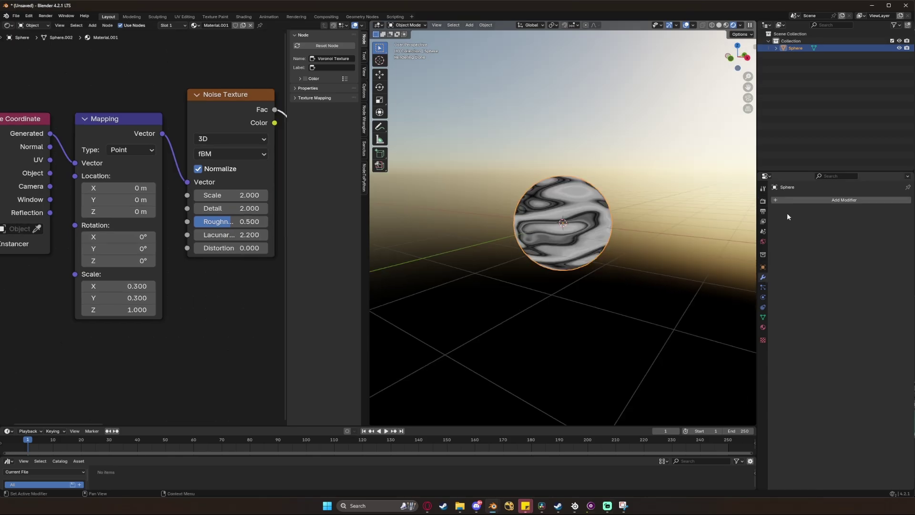
Add a Subdivision Surface modifier with viewport level 5 to the sphere.
click(795, 201)
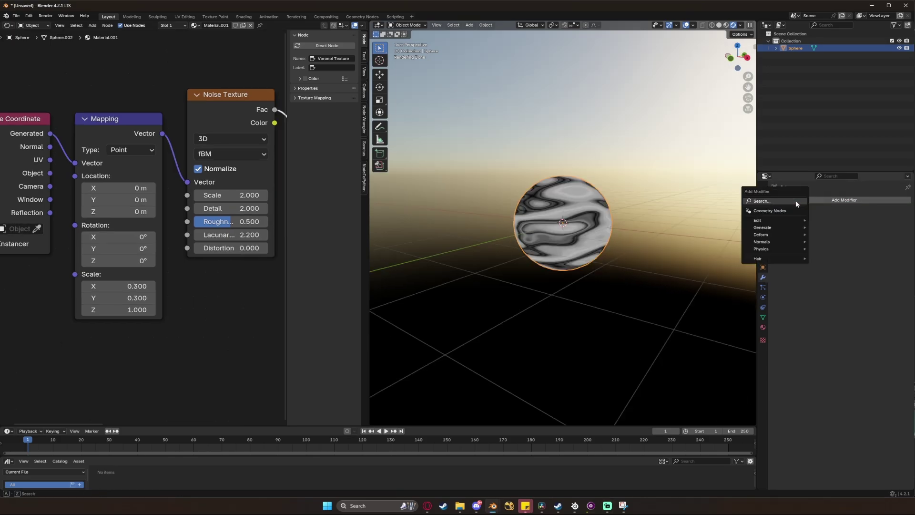
text(sub)
key(Return)
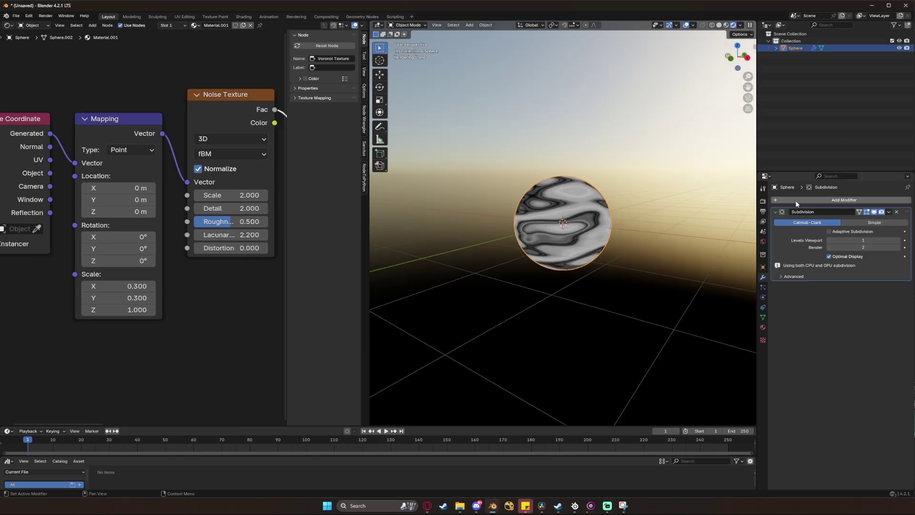
click(895, 242)
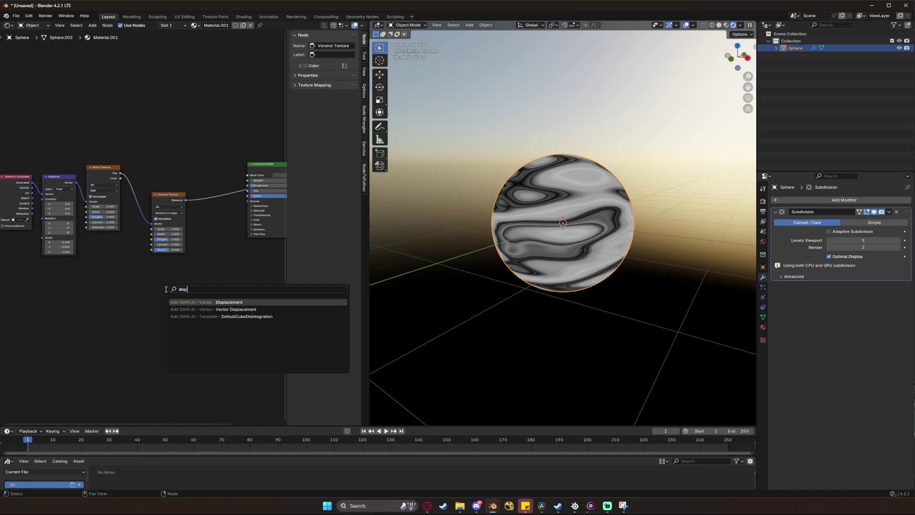
Add a Displacement node taking Voronoi Distance as Height, feeding Material Output Displacement.
key(Return)
click(209, 266)
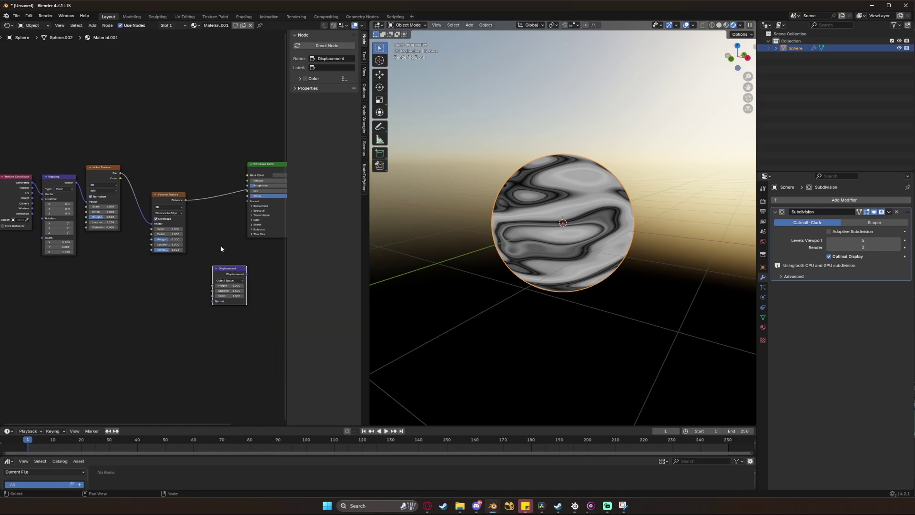
scroll(182, 236, up, 1)
drag(157, 182, 191, 244)
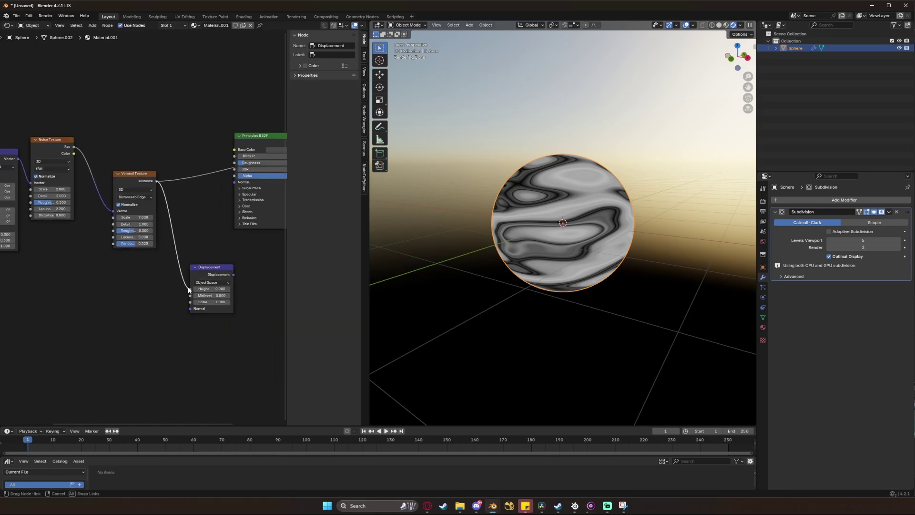
drag(189, 289, 190, 289)
middle_drag(190, 289, 137, 269)
drag(131, 271, 234, 257)
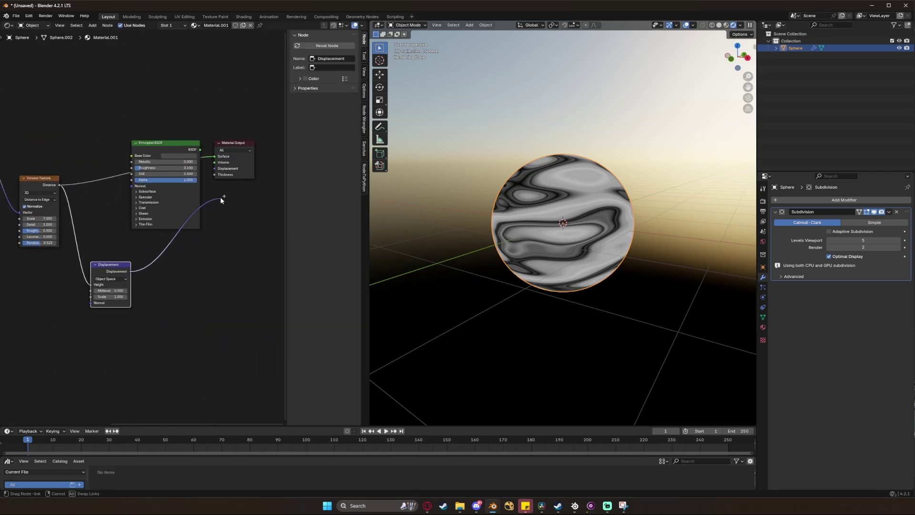
drag(214, 171, 214, 169)
Set the material's surface displacement method to Displacement and Bump.
click(762, 327)
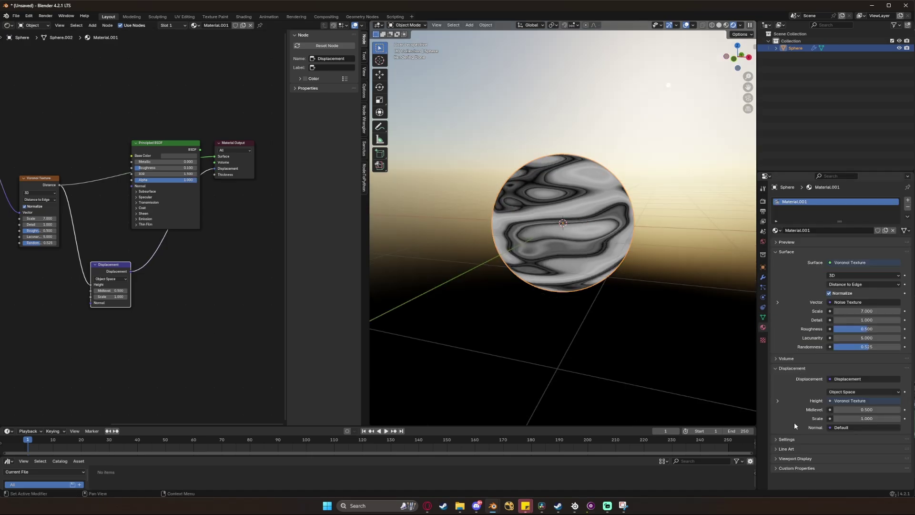
click(786, 439)
scroll(854, 419, down, 5)
click(851, 384)
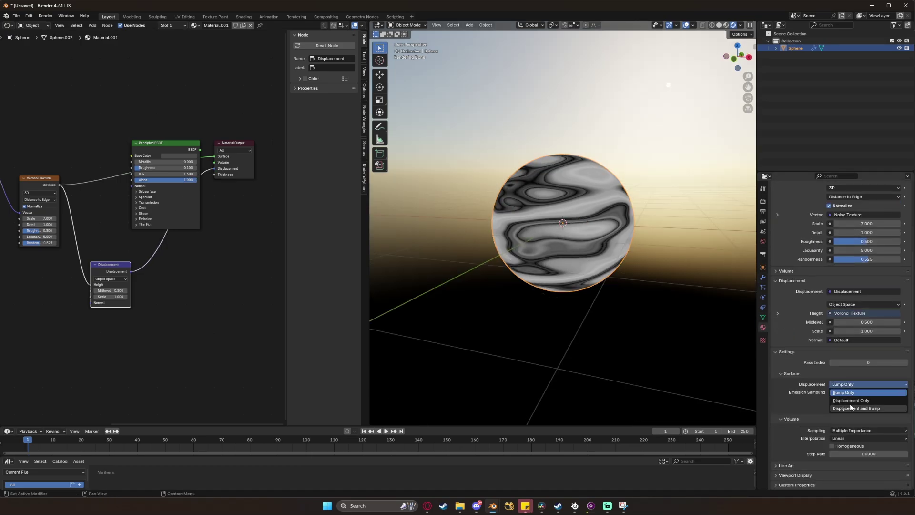
click(853, 408)
Orbit around the displaced sphere to inspect its layered petal-like folds.
key(s)
middle_drag(673, 275, 562, 288)
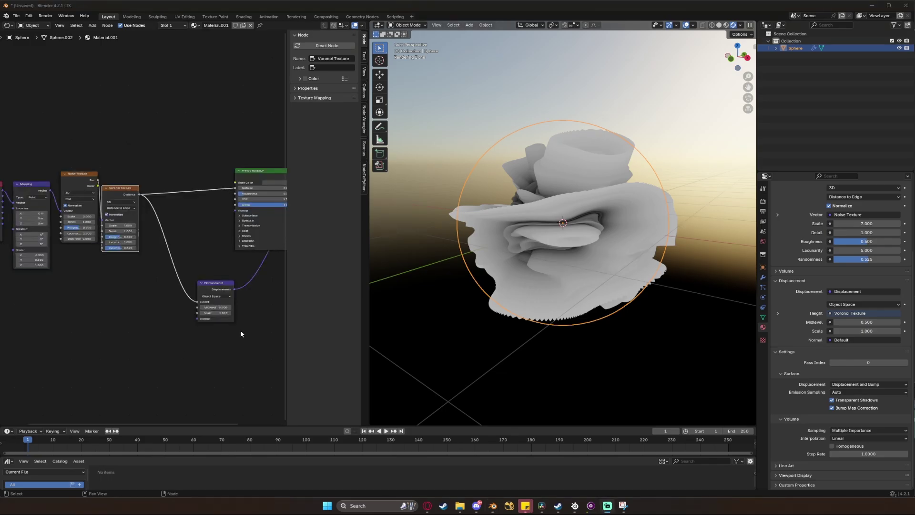
middle_drag(590, 294, 505, 299)
scroll(156, 282, up, 3)
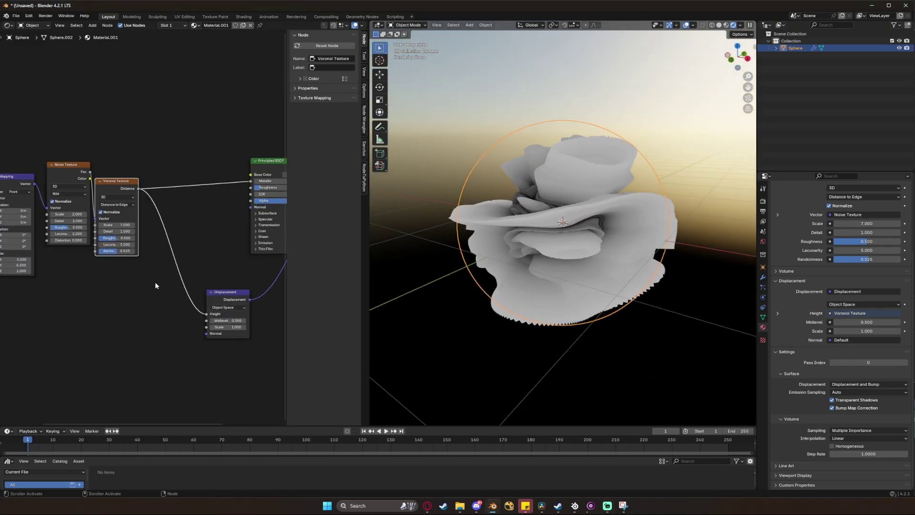
key(shift+a)
Insert an Invert Color node into the Voronoi–Displacement height link.
text(invert)
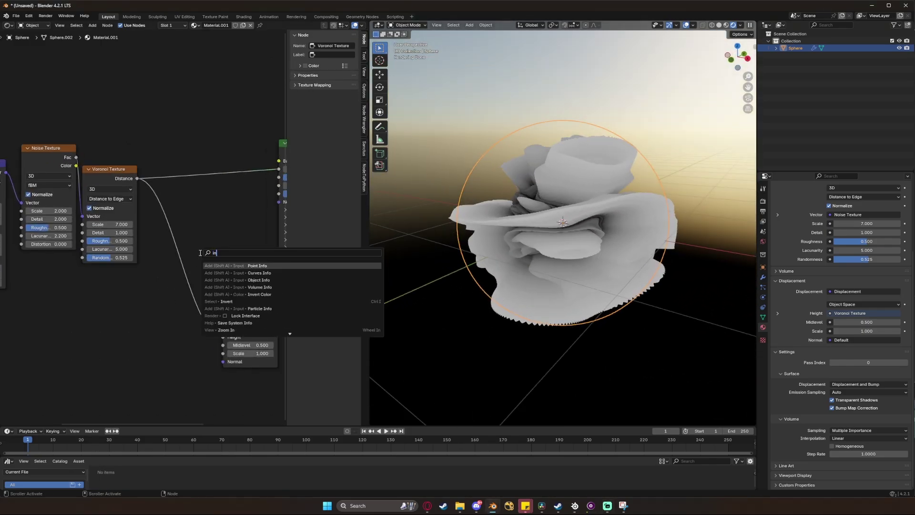
key(Return)
click(149, 228)
middle_drag(167, 267, 94, 249)
Add a Vector Math node set to Scale with factor 0.5 before the Displacement.
key(shift+a)
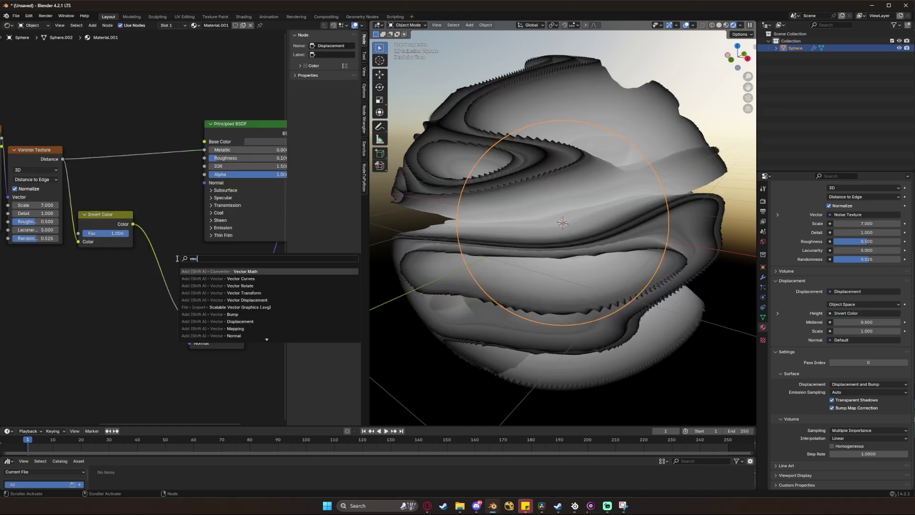
text(vector math)
key(Return)
click(152, 253)
click(177, 273)
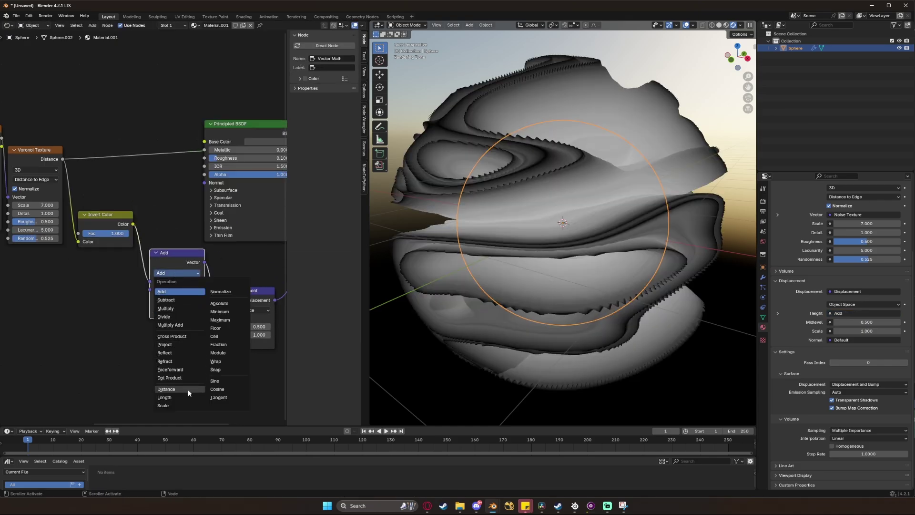
click(176, 406)
click(186, 289)
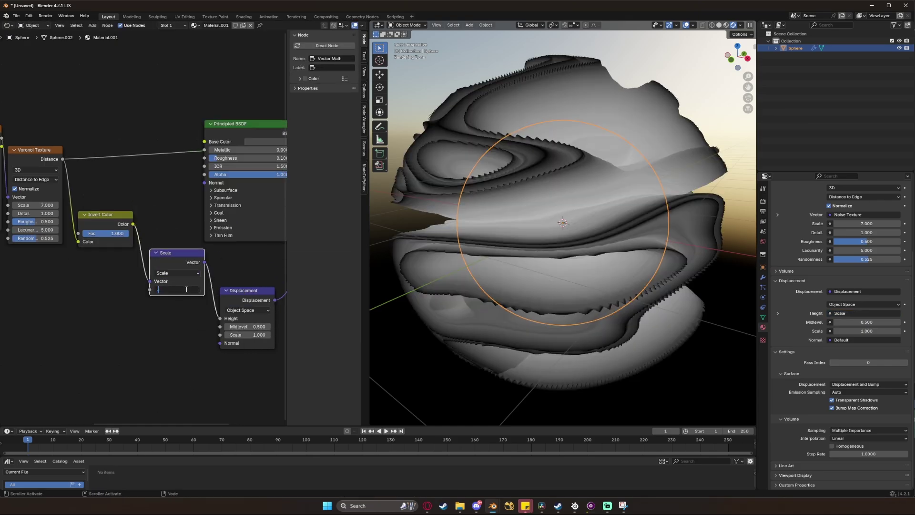
text(.5)
key(Return)
Check the gentler displacement on the sphere, then add a Color Ramp node.
middle_drag(518, 254, 496, 242)
scroll(228, 254, down, 2)
middle_drag(228, 255, 171, 272)
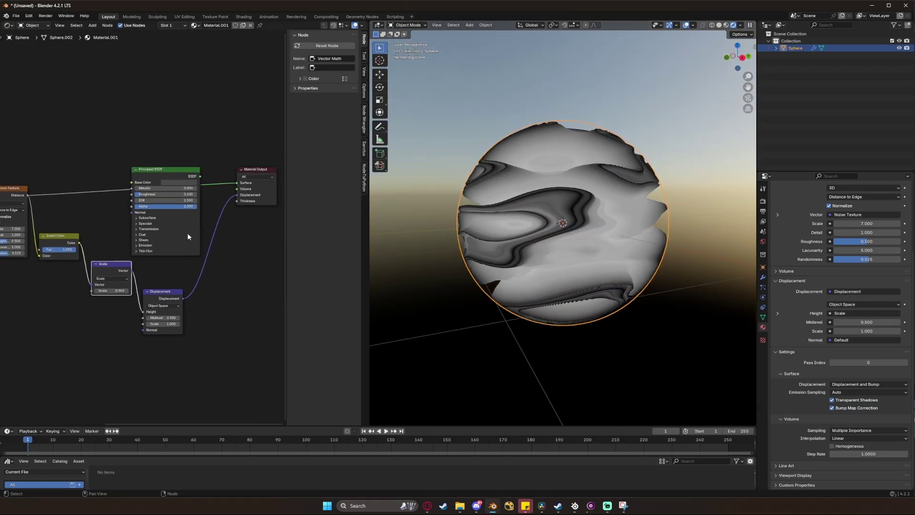
click(182, 175)
middle_drag(527, 222, 545, 321)
click(633, 325)
click(545, 320)
scroll(545, 320, up, 2)
scroll(190, 238, down, 2)
key(shift+a)
text(ramp)
key(Return)
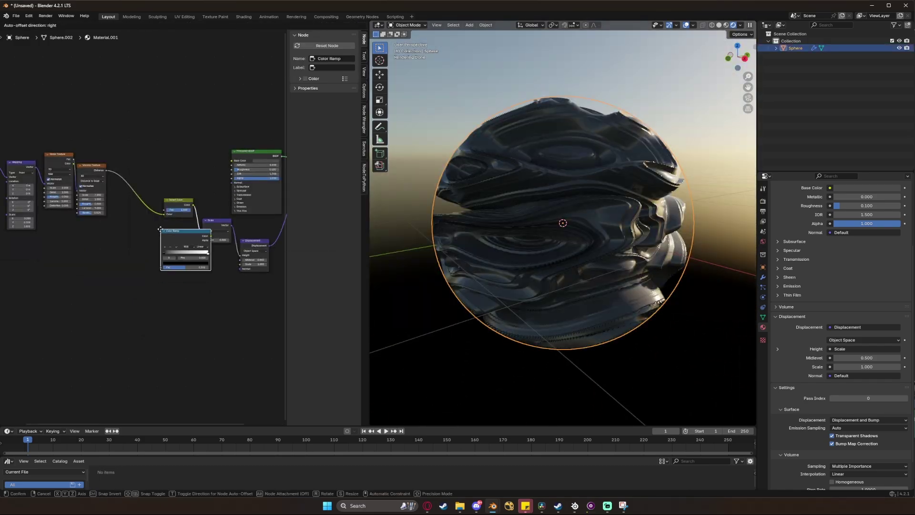
Place the Color Ramp below the texture chain and darken its white stop to value 0.105.
click(138, 245)
scroll(137, 245, up, 2)
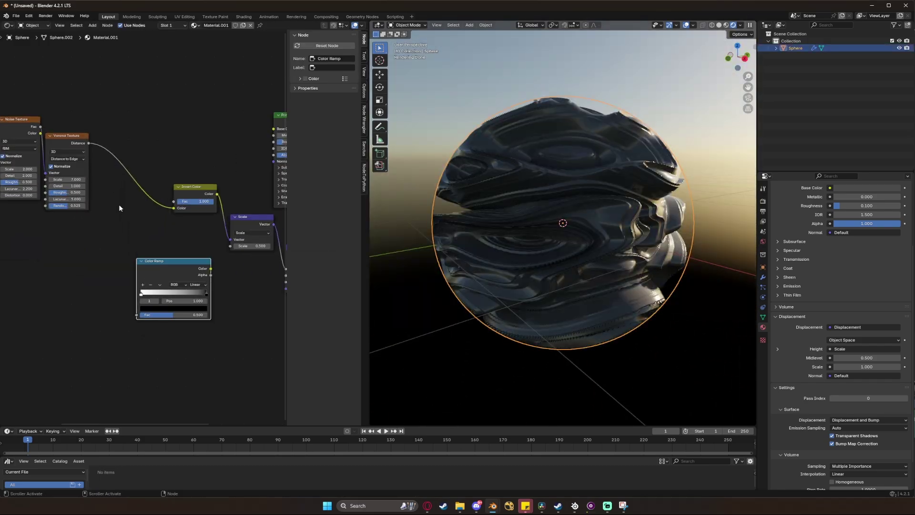
click(141, 296)
click(163, 308)
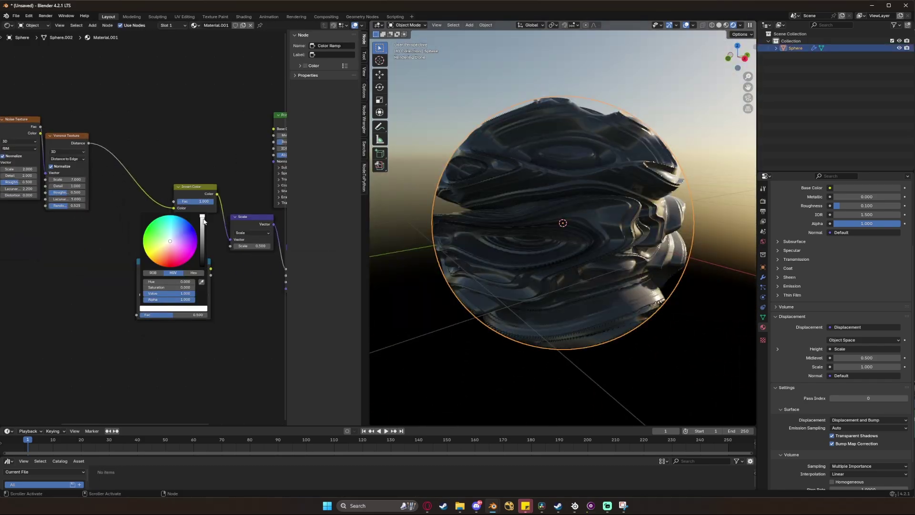
drag(204, 220, 202, 241)
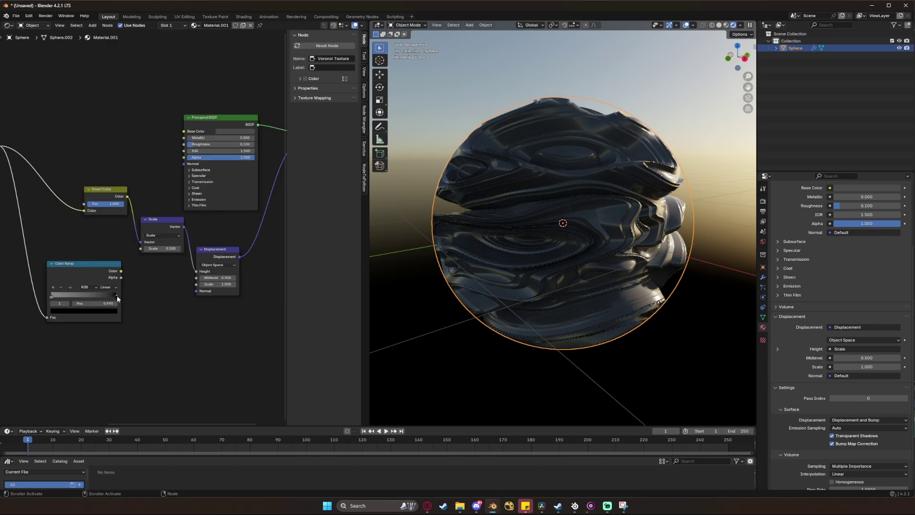
Link the Color Ramp to Displacement Height through a Math Add node offsetting by 0.25.
drag(121, 271, 181, 270)
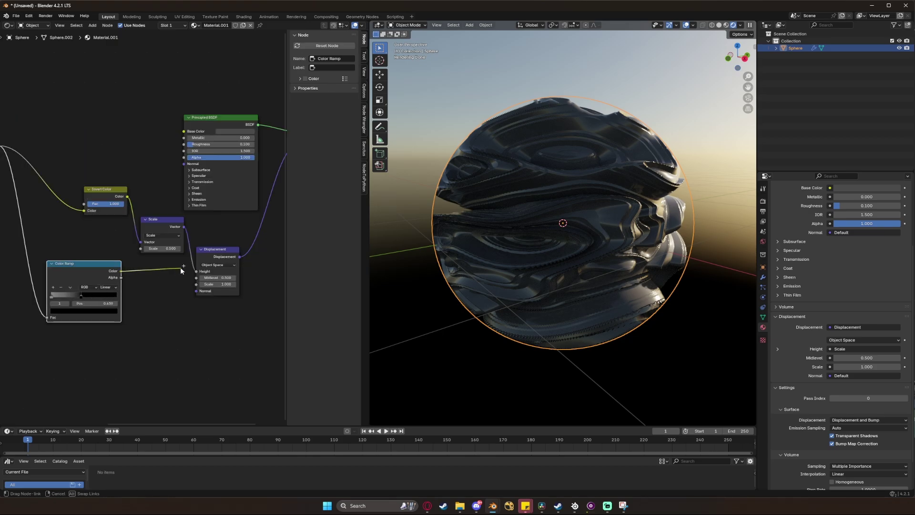
middle_drag(373, 259, 486, 250)
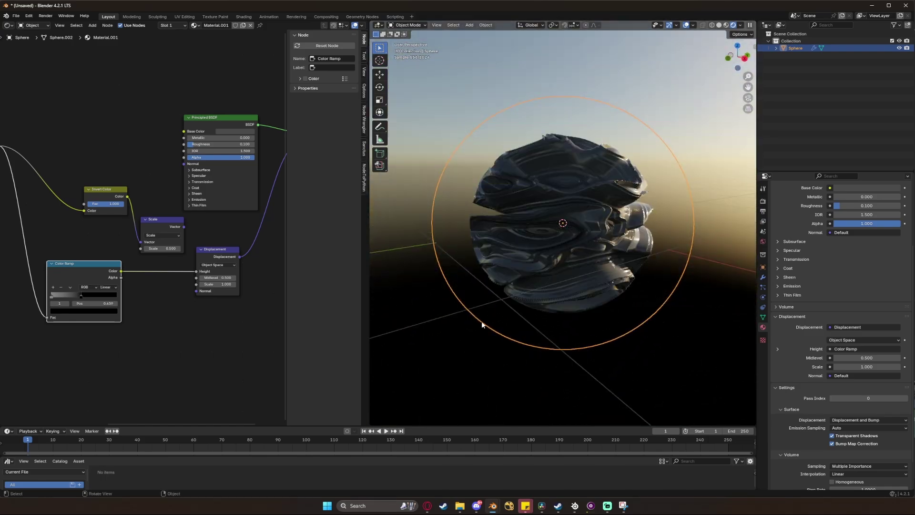
key(shift+a)
text(math)
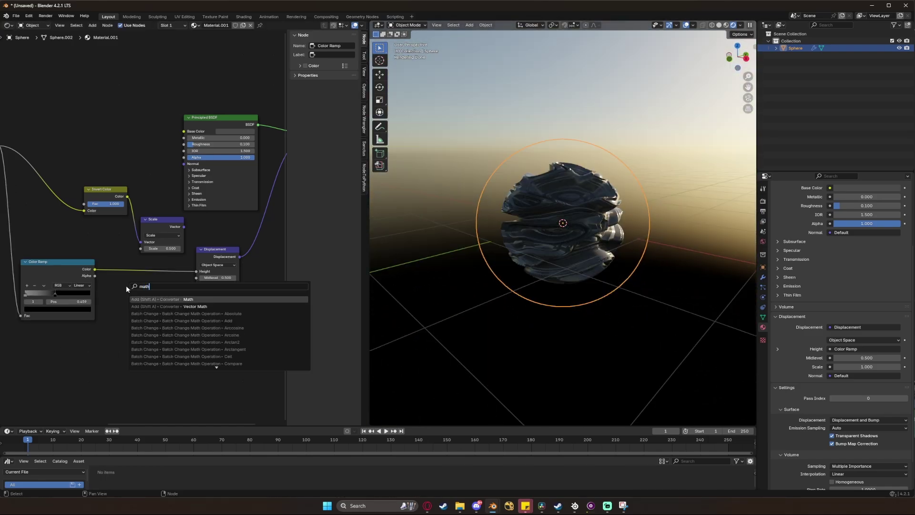
key(Return)
click(131, 296)
drag(151, 298, 145, 266)
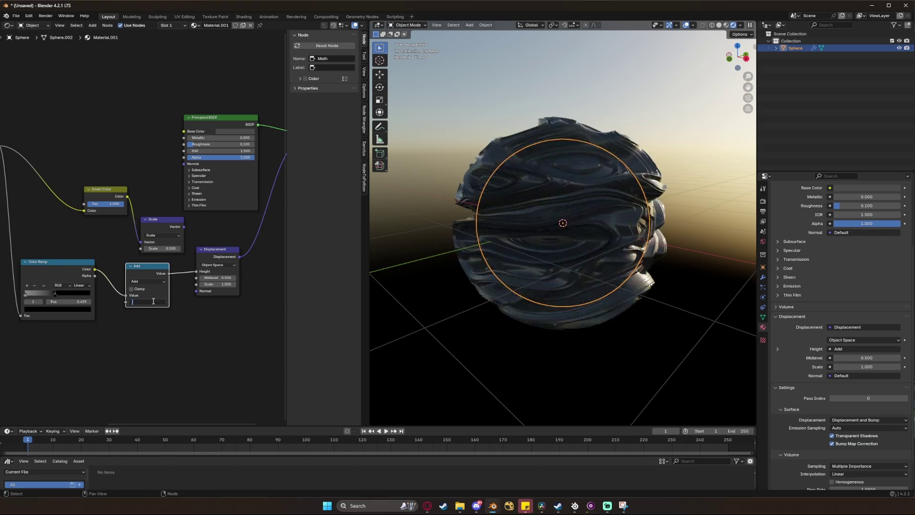
click(154, 301)
text(.25)
key(Return)
Connect the Add node's Value output to the Displacement Height.
mouse_move(560, 218)
middle_down()
mouse_move(616, 209)
mouse_move(548, 205)
mouse_move(564, 210)
middle_up()
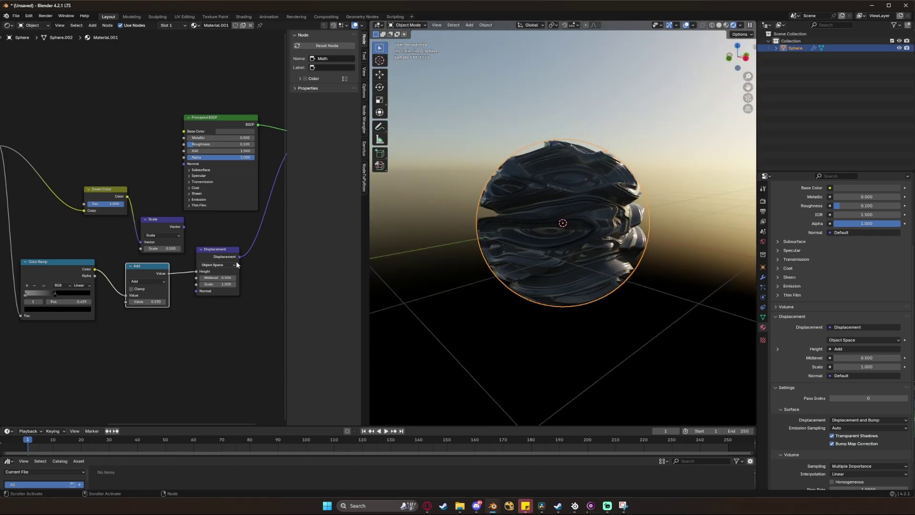
middle_drag(237, 265, 204, 262)
drag(151, 224, 162, 268)
click(156, 273)
scroll(156, 274, down, 1)
Shift the Color Ramp and Add nodes left and drop a 0–0.5 Clamp into the Add–Displacement link.
middle_drag(86, 210, 133, 210)
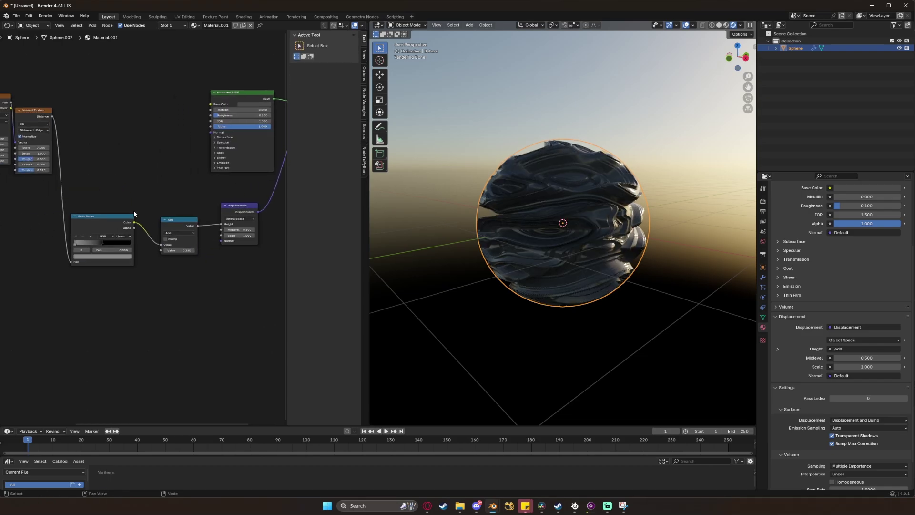
drag(70, 195, 181, 228)
drag(180, 230, 127, 227)
key(F3)
text(c)
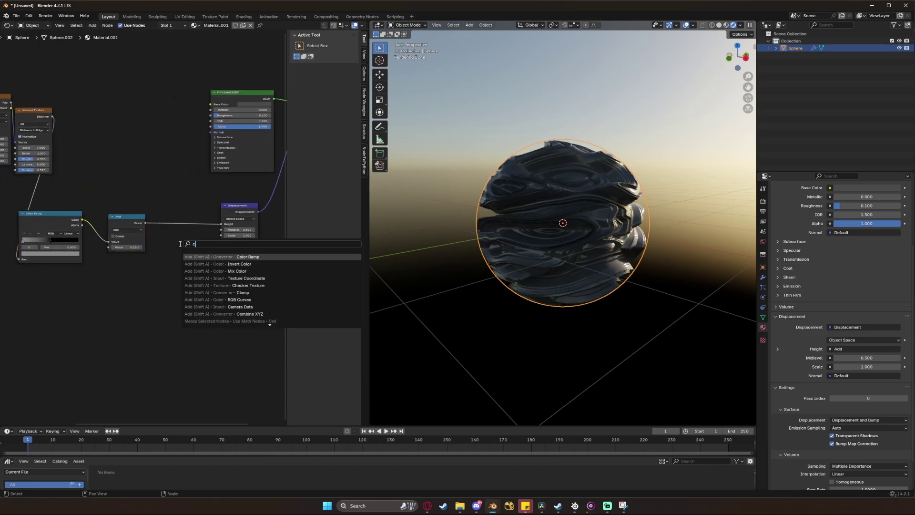
text(lamp)
key(Return)
click(182, 221)
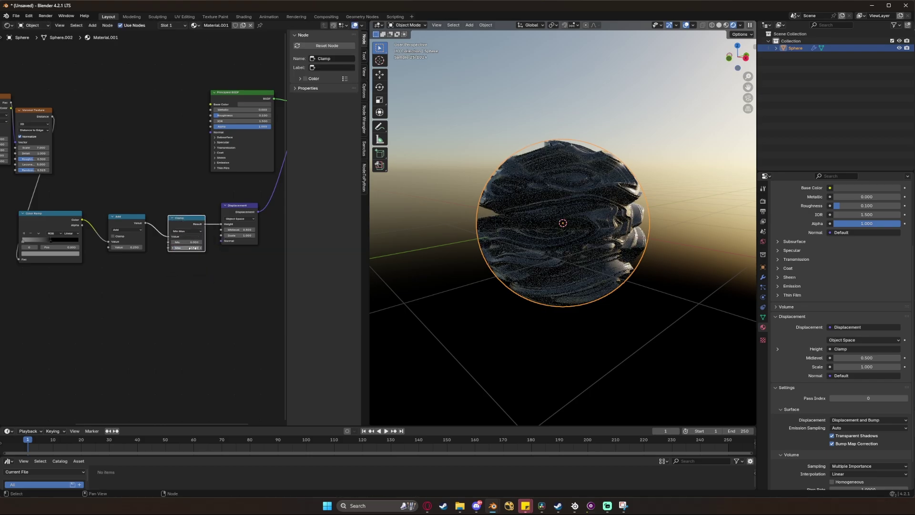
Retune the Color Ramp's dark stop Value to 0.222.
scroll(195, 248, up, 3)
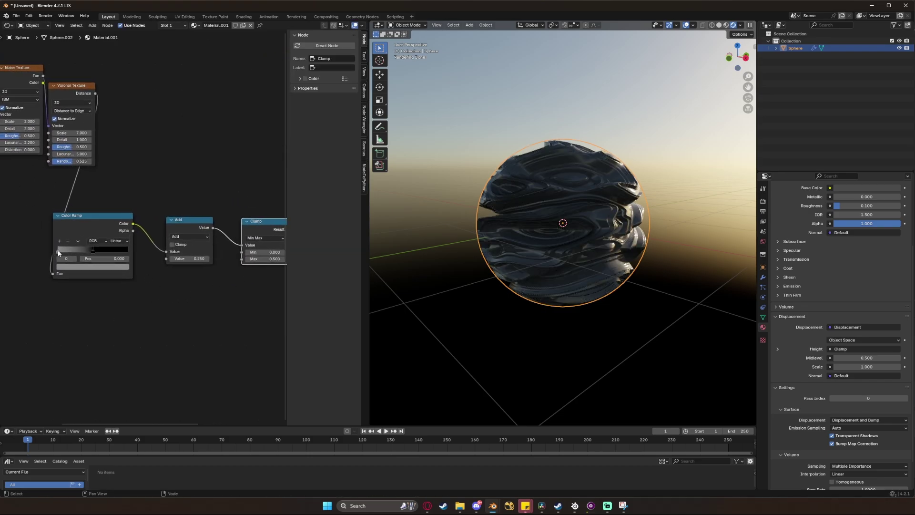
click(82, 267)
mouse_move(126, 195)
mouse_down()
mouse_move(124, 177)
mouse_move(123, 193)
mouse_up()
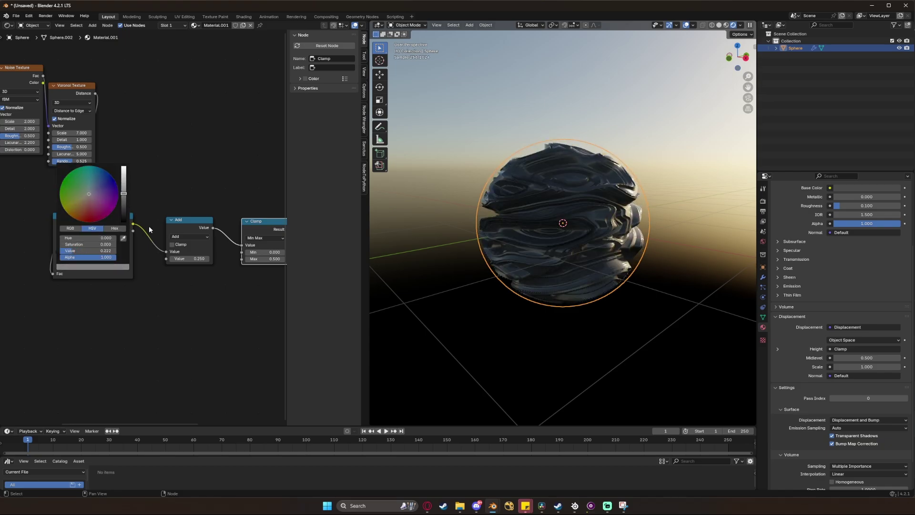
Confirm the Add value of 0.250 and rearrange the texture nodes to free up space.
key(Return)
scroll(196, 278, down, 3)
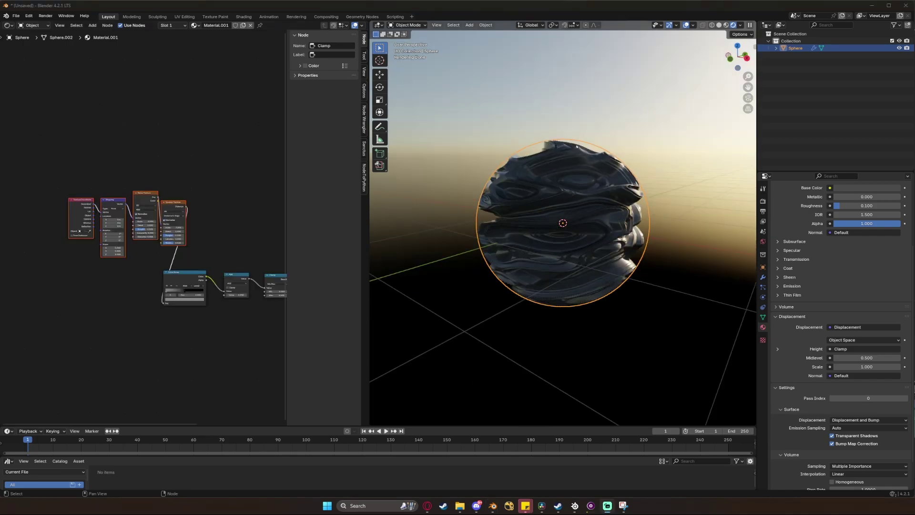
scroll(90, 299, up, 1)
scroll(132, 264, up, 1)
middle_drag(132, 267, 155, 238)
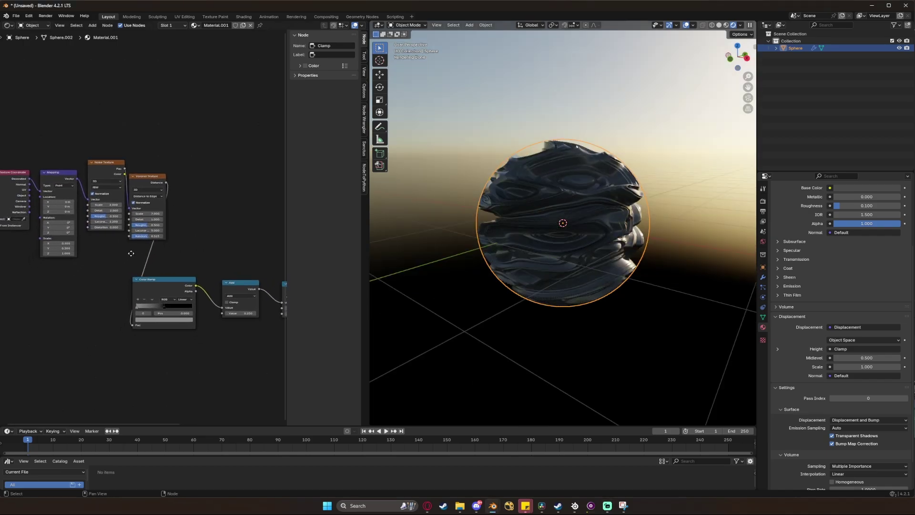
scroll(57, 161, down, 1)
drag(47, 139, 180, 195)
drag(70, 163, 36, 170)
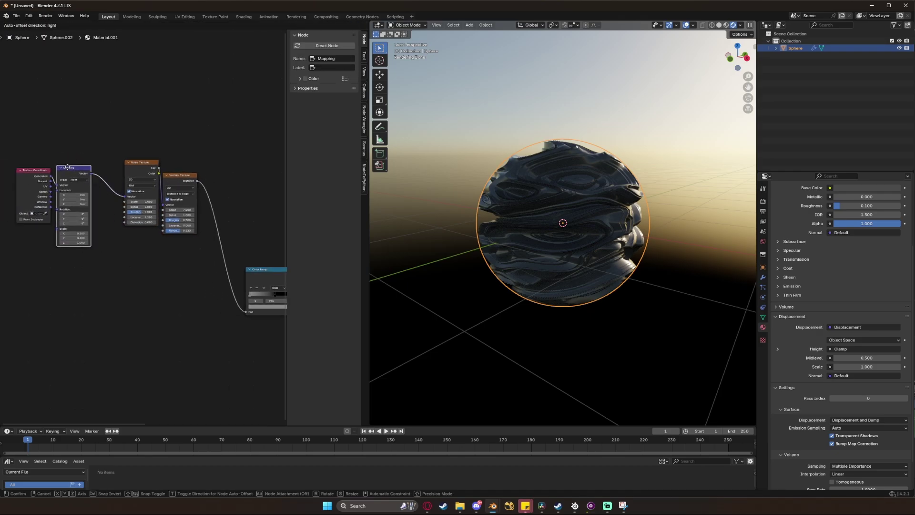
drag(141, 162, 119, 168)
drag(180, 175, 186, 172)
middle_drag(228, 178, 132, 207)
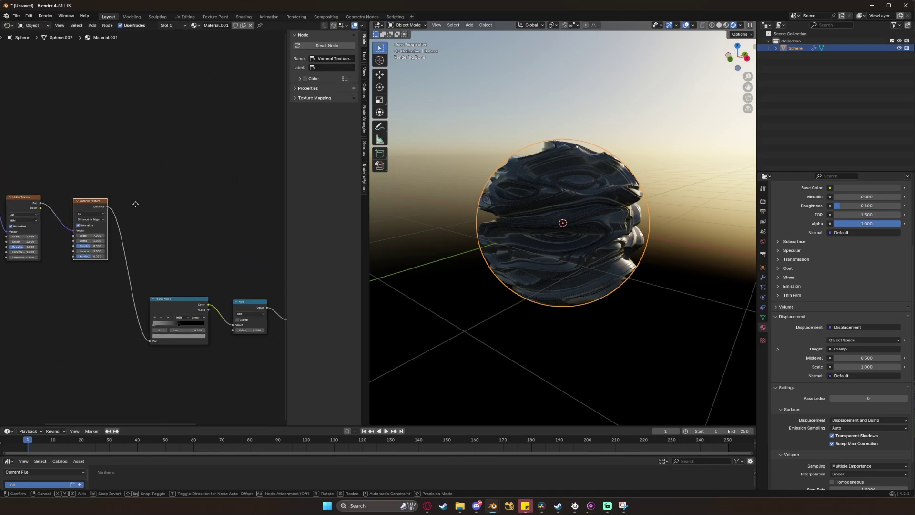
Duplicate the Voronoi Texture and feed its distance into a new Color Ramp.
key(shift+d)
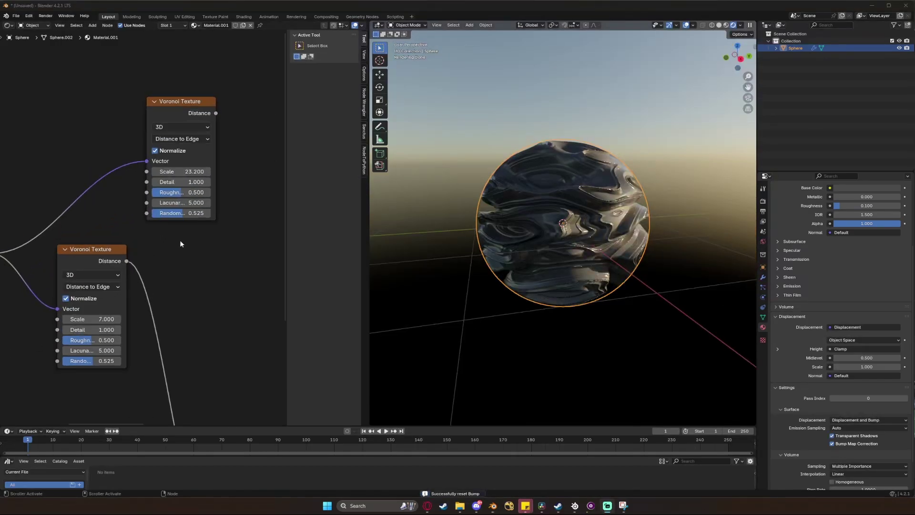
scroll(179, 239, down, 1)
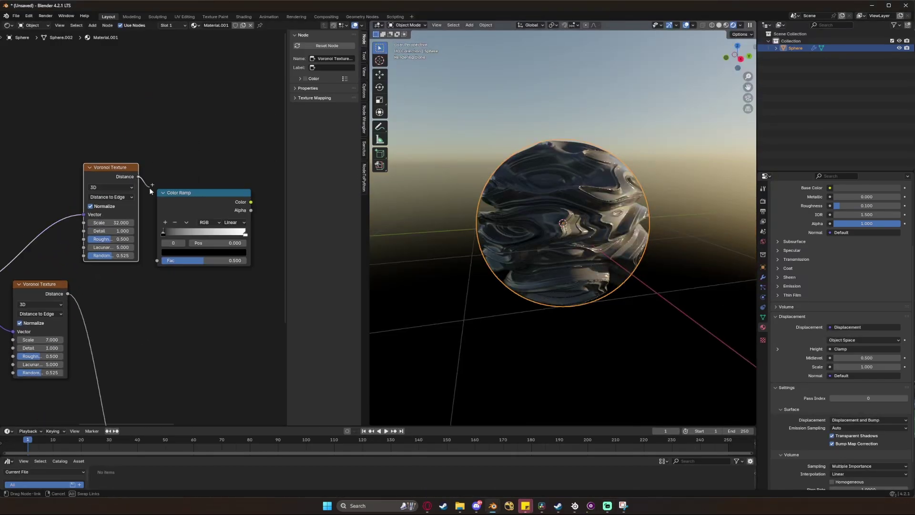
drag(138, 177, 155, 260)
scroll(155, 260, down, 3)
Add a Bump node with the Color Ramp driving Height and its Normal feeding the Principled BSDF.
key(F3)
text(bu)
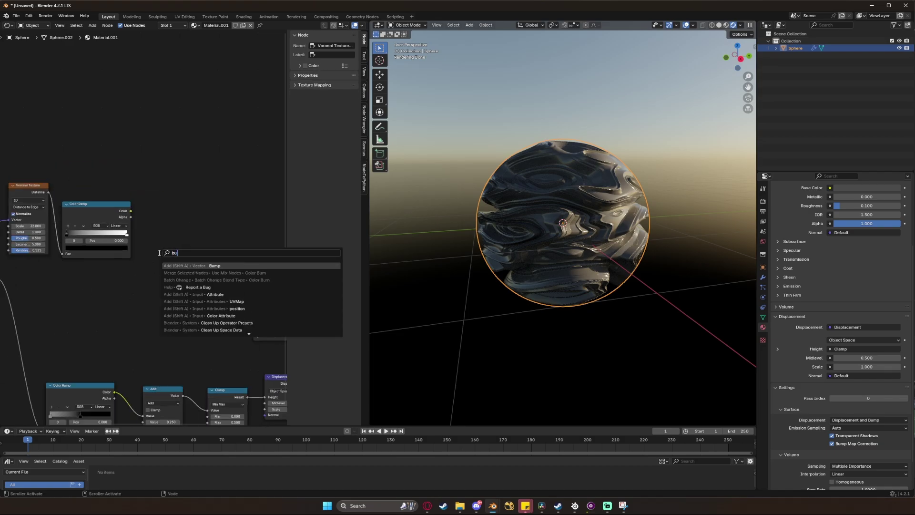
key(Return)
click(152, 244)
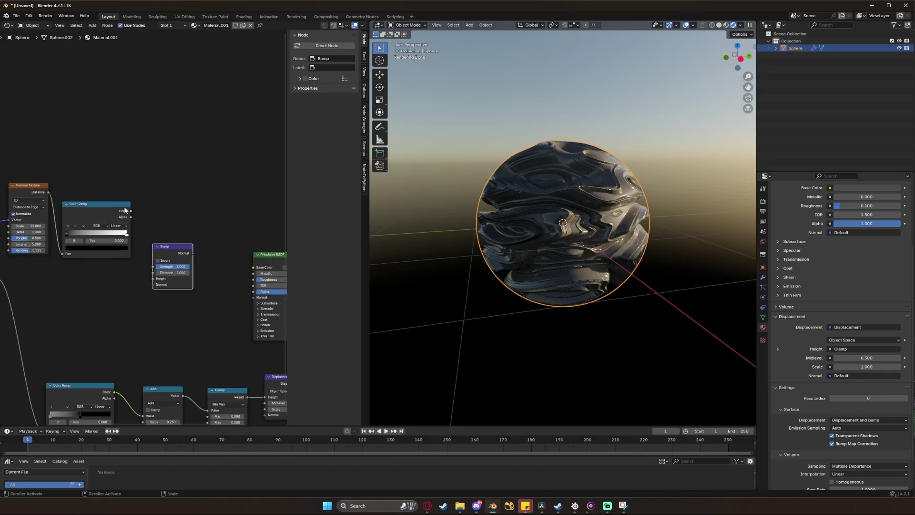
drag(131, 210, 153, 279)
drag(152, 229, 213, 274)
Lower bump strength to 0.100, move the ramp's white stop to 0.732, and raise the Multiply value.
scroll(190, 238, up, 3)
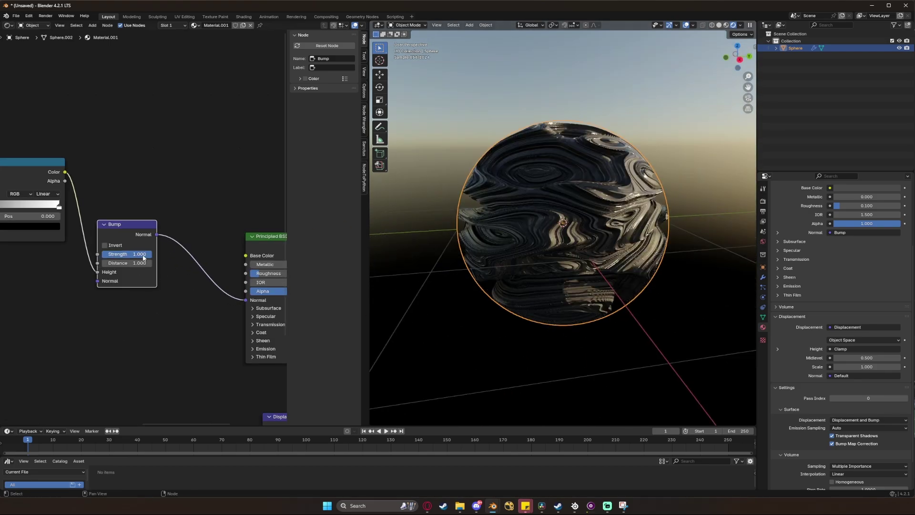
drag(143, 258, 107, 257)
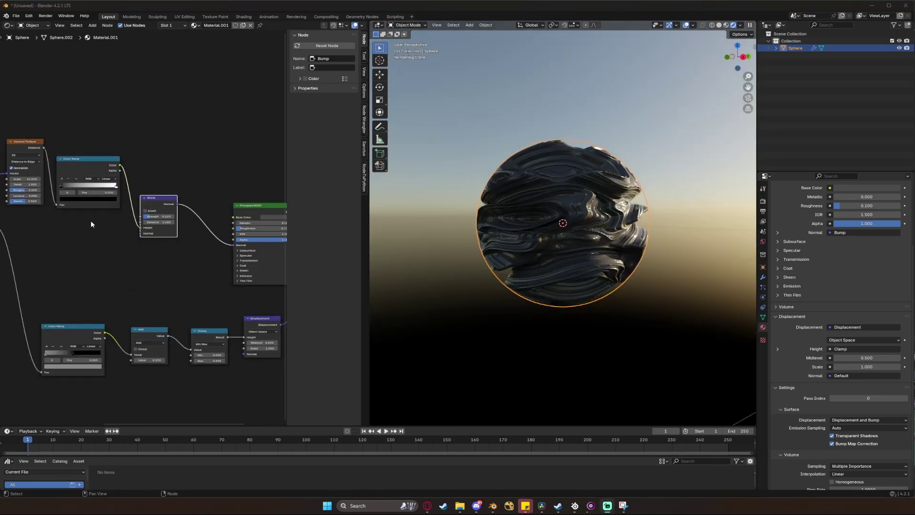
scroll(91, 224, up, 3)
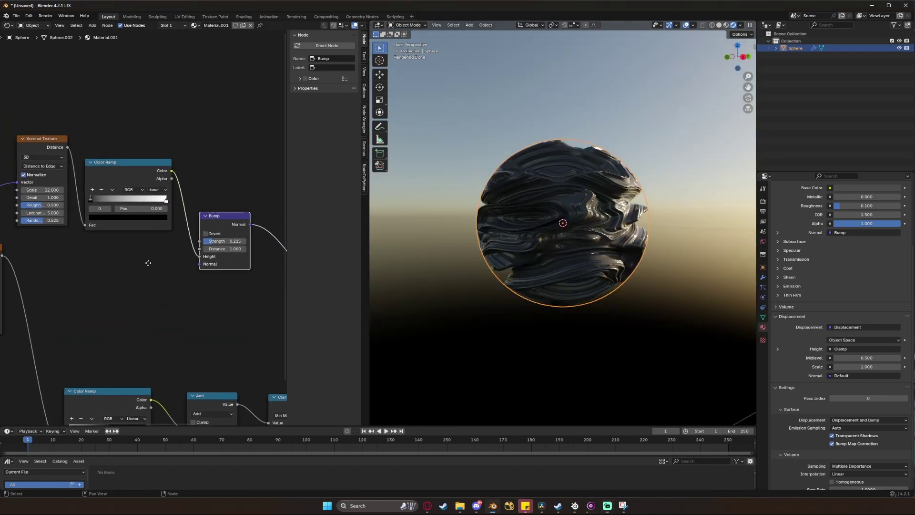
drag(180, 196, 153, 195)
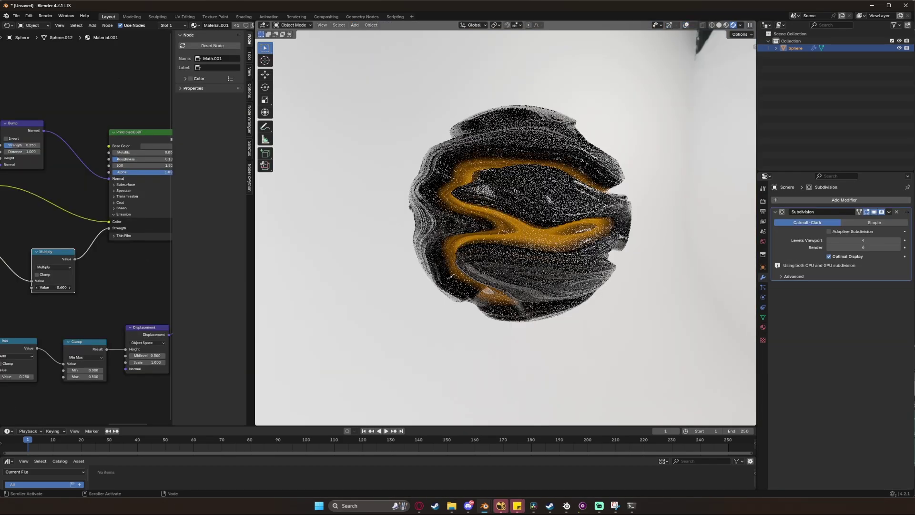
drag(53, 287, 200, 287)
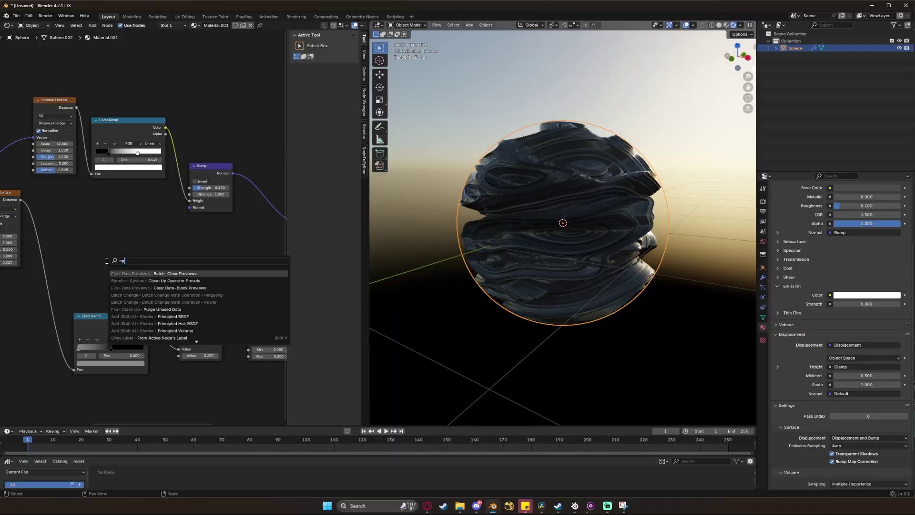
Add another Color Ramp and connect it to the Principled BSDF's Emission Strength.
text(ramp)
key(Return)
click(100, 230)
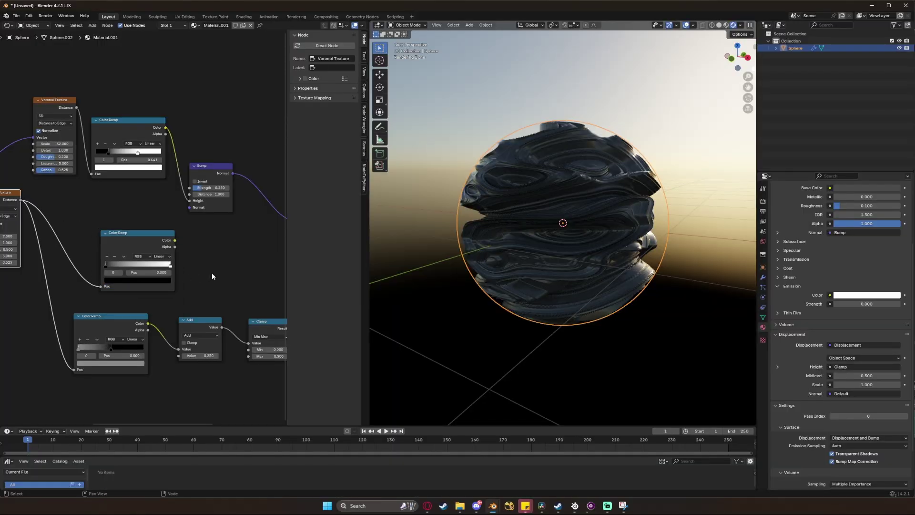
middle_drag(212, 276, 130, 261)
scroll(139, 250, down, 2)
drag(127, 238, 221, 264)
scroll(202, 264, up, 2)
click(763, 277)
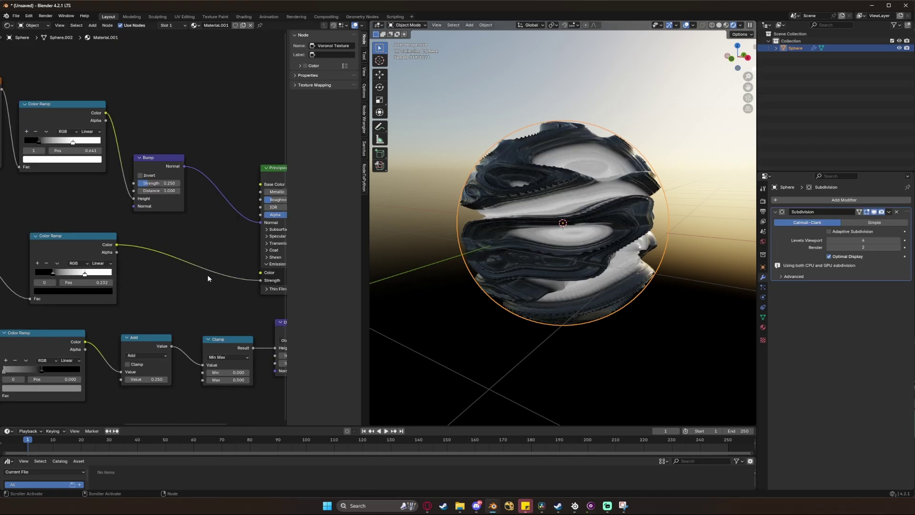
Narrow the glow with the ramp's black stop and insert a Math node multiplying by 10.
drag(58, 276, 63, 275)
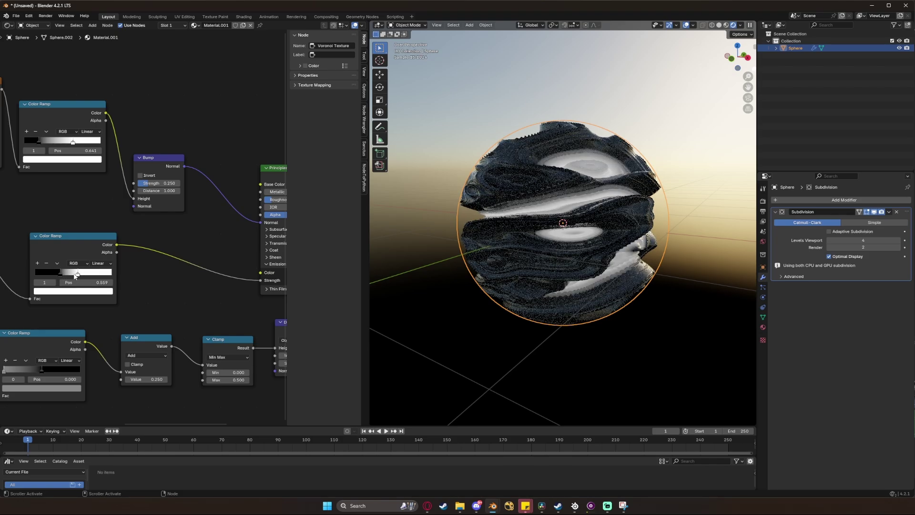
scroll(75, 276, down, 2)
key(shift+a)
click(138, 270)
click(153, 242)
click(164, 258)
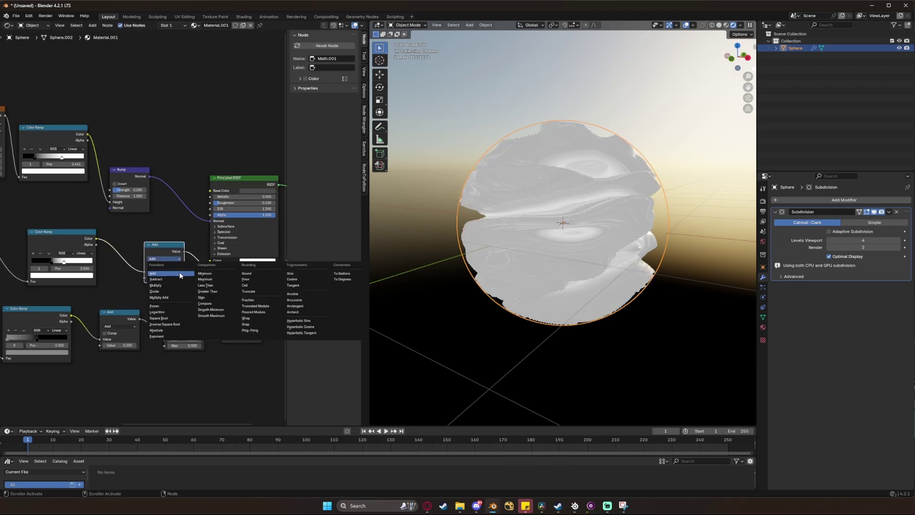
click(166, 286)
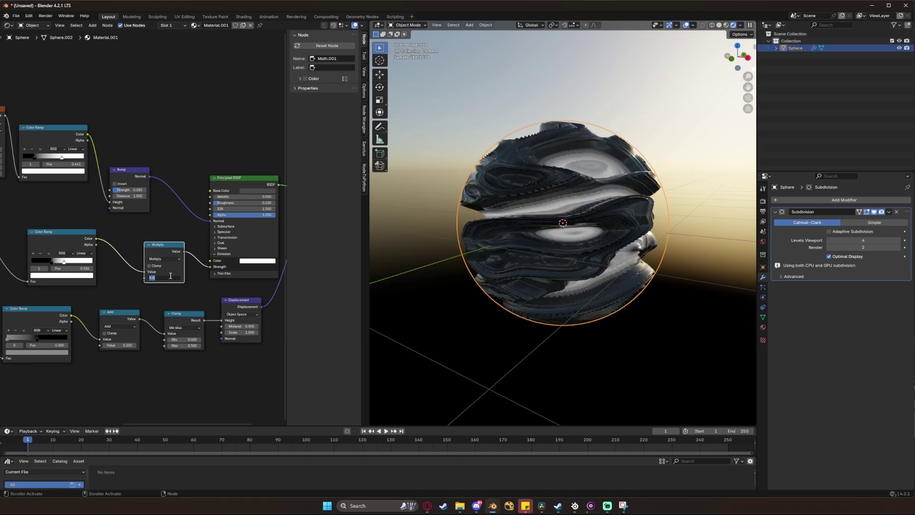
click(170, 276)
text(10)
key(Return)
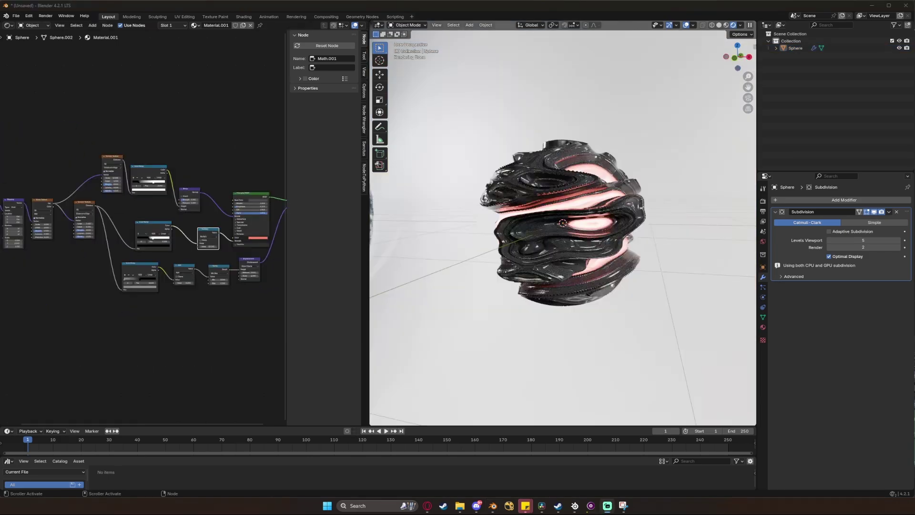
Set the Noise Texture dimensions to 4D.
scroll(440, 332, up, 5)
scroll(554, 282, down, 5)
middle_drag(554, 282, 352, 284)
scroll(142, 271, up, 3)
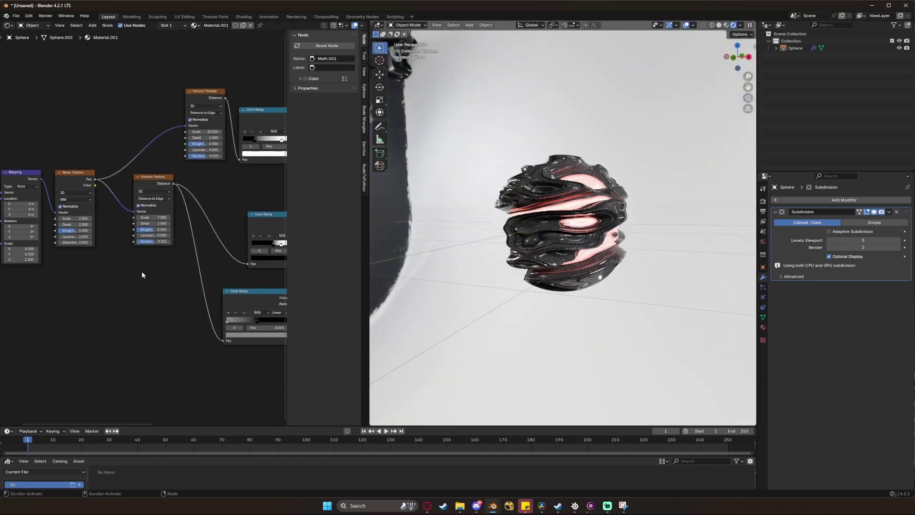
scroll(139, 276, down, 1)
middle_drag(138, 276, 123, 285)
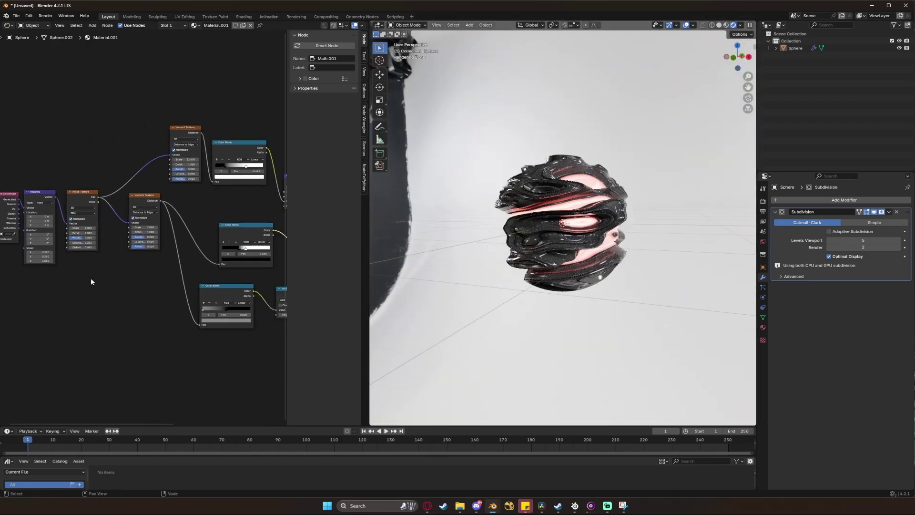
scroll(92, 281, up, 3)
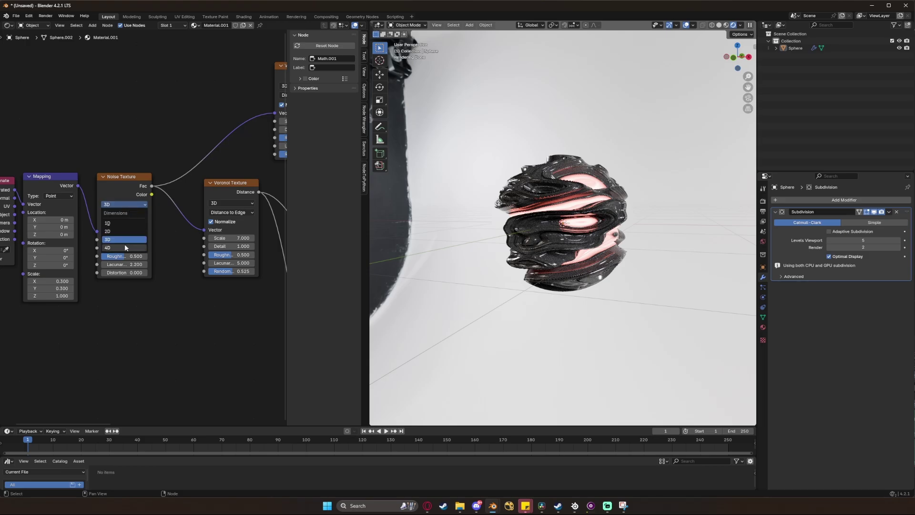
click(125, 247)
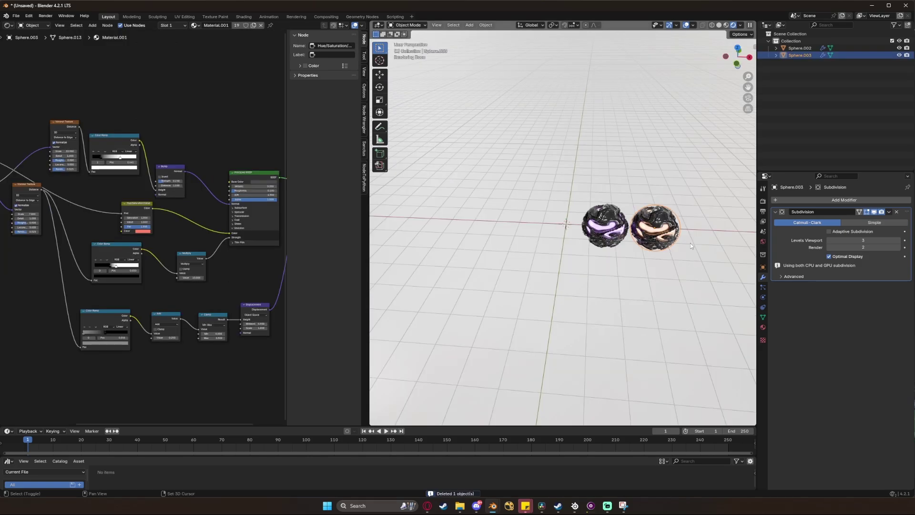
Duplicate the sphere several times, placing the copies around the floor.
key(shift+d)
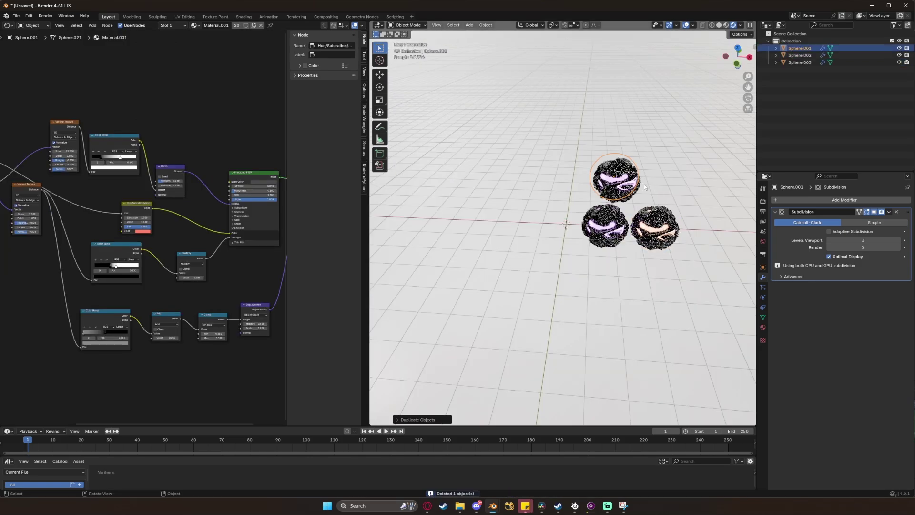
click(614, 177)
key(shift+d)
click(593, 160)
key(shift+d)
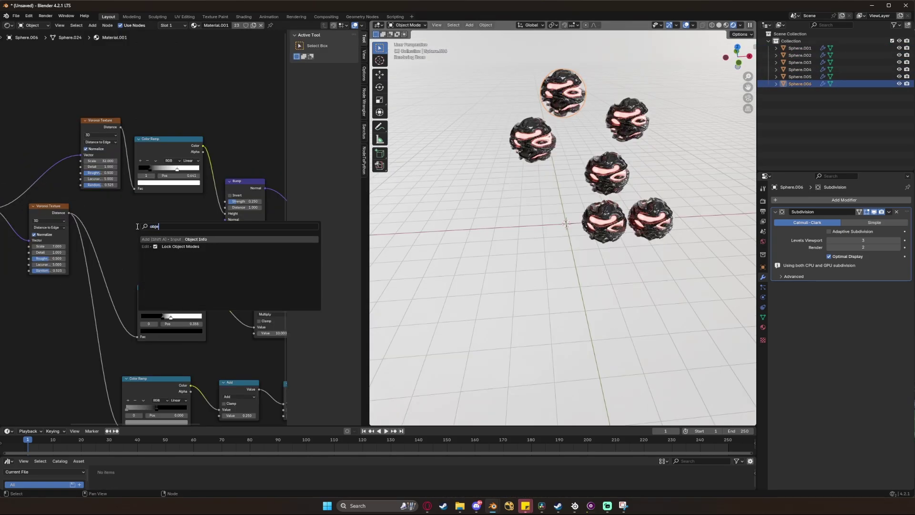
Add Object Info and Hue/Saturation/Value nodes and set the HSV base colour for the emission.
key(Return)
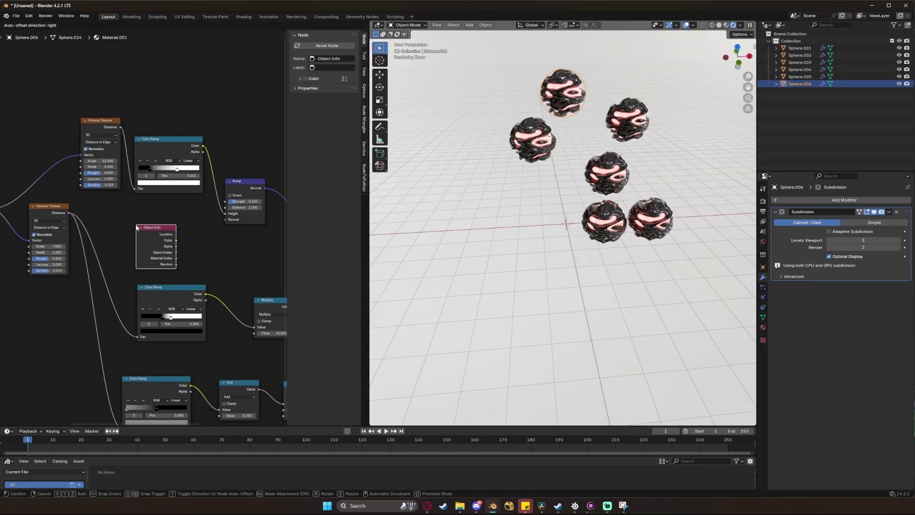
click(136, 228)
middle_drag(137, 228, 48, 219)
key(F3)
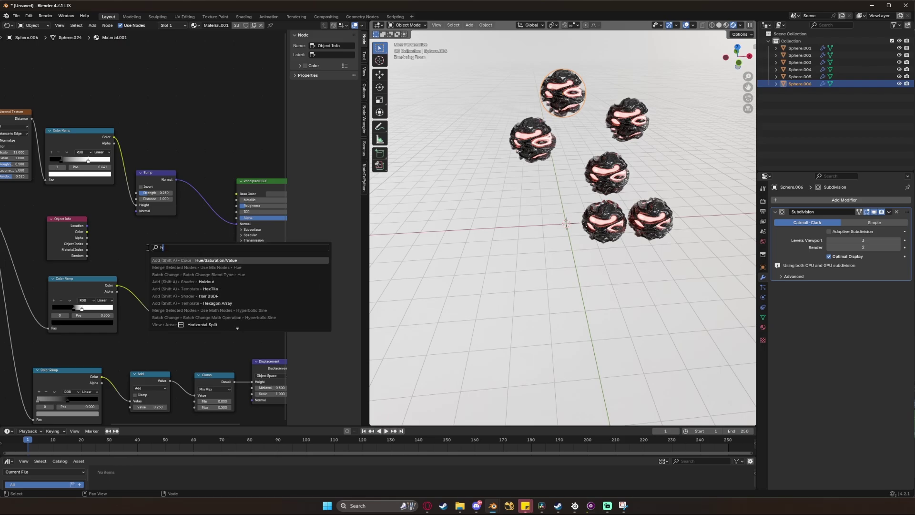
text(hues)
key(Return)
click(146, 250)
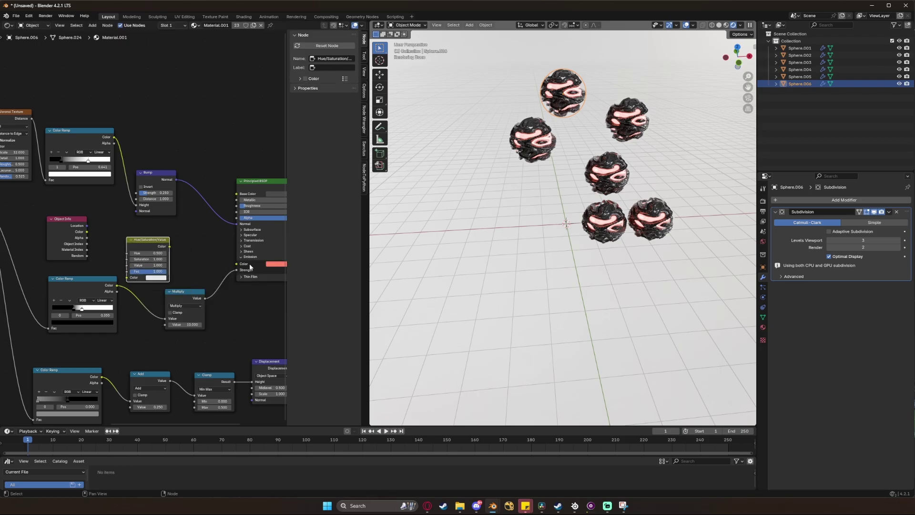
click(273, 265)
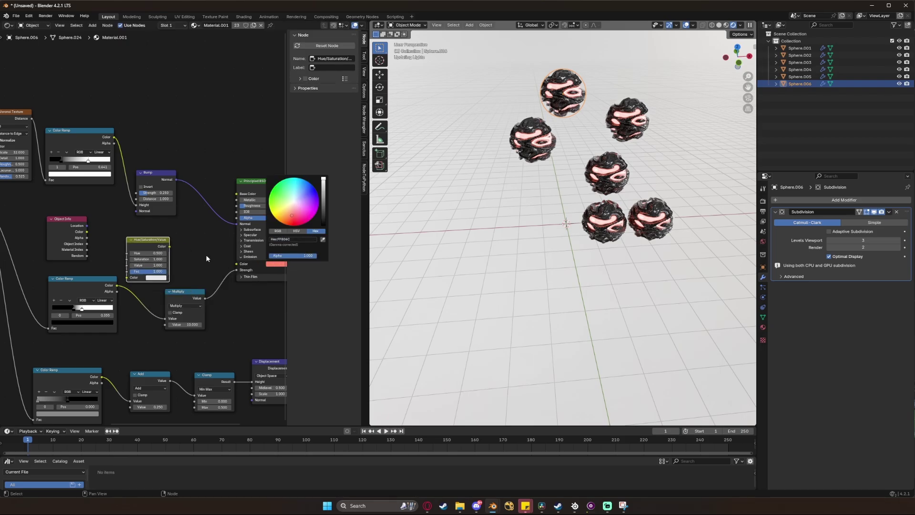
click(151, 278)
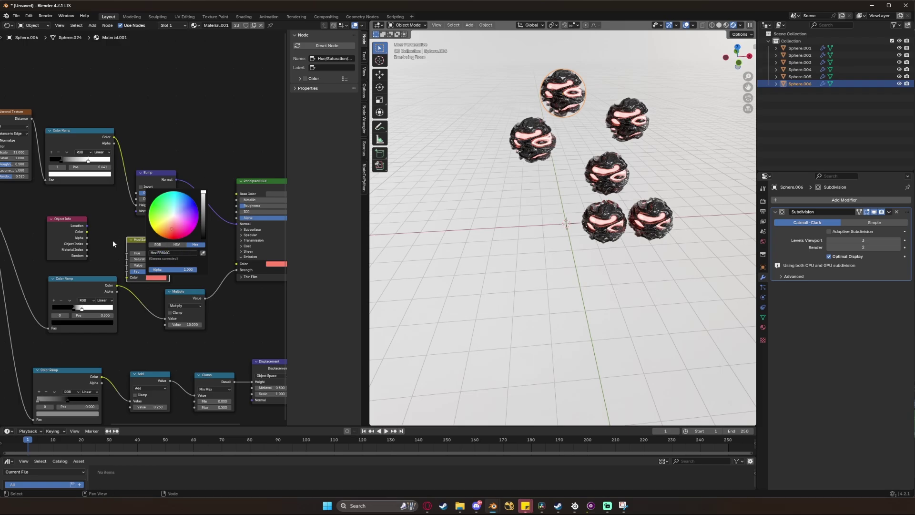
middle_drag(169, 247, 114, 241)
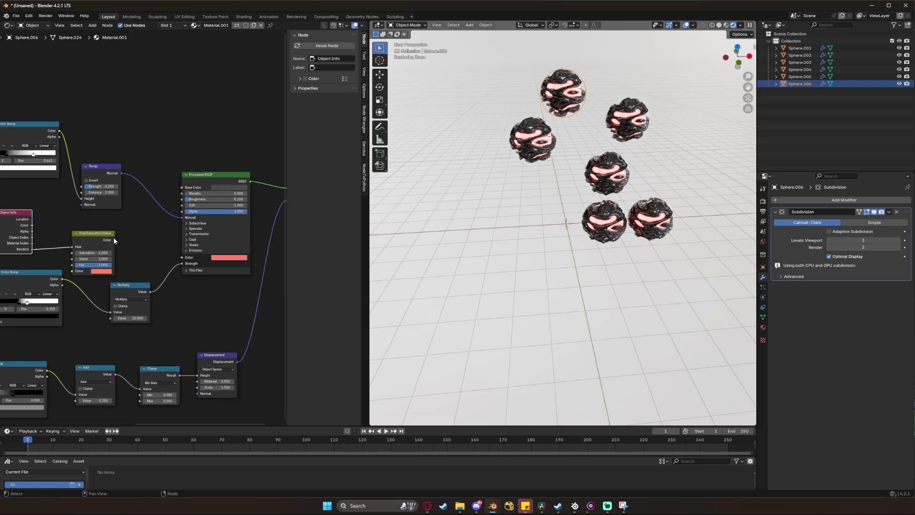
Scatter four more duplicate spheres to the upper right, left, and right of the floor.
middle_drag(524, 224, 493, 228)
key(shift+d)
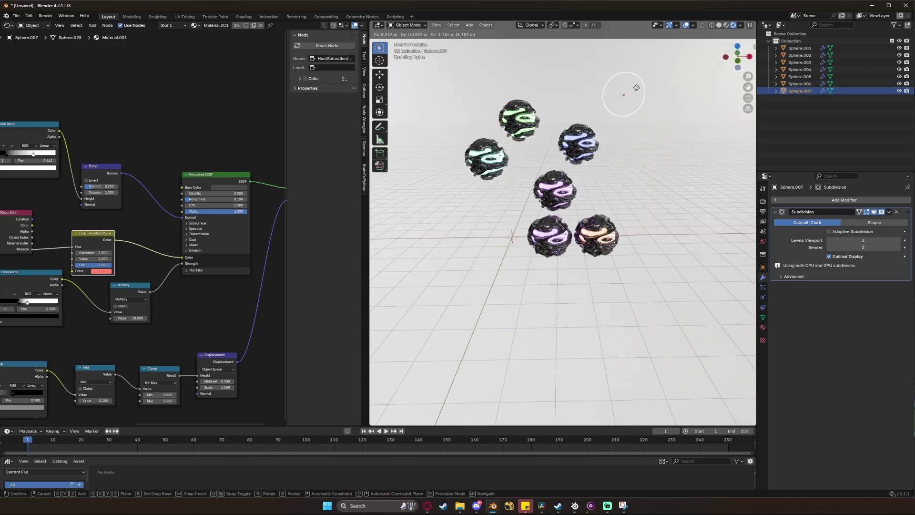
click(642, 108)
key(shift+d)
click(474, 234)
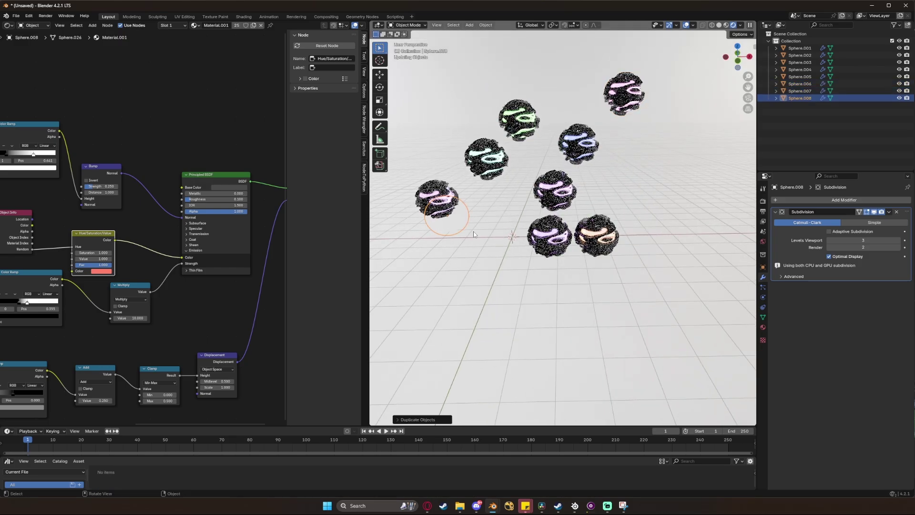
key(shift+d)
click(618, 205)
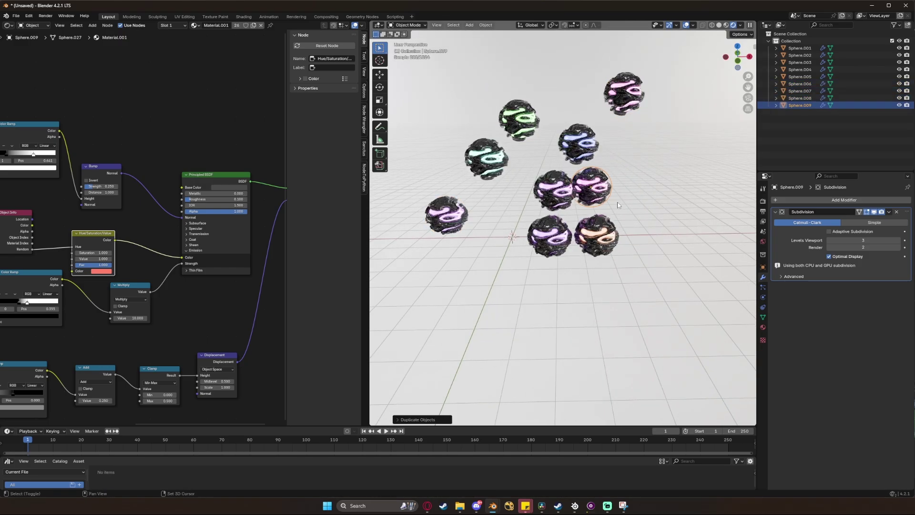
key(shift+d)
click(532, 218)
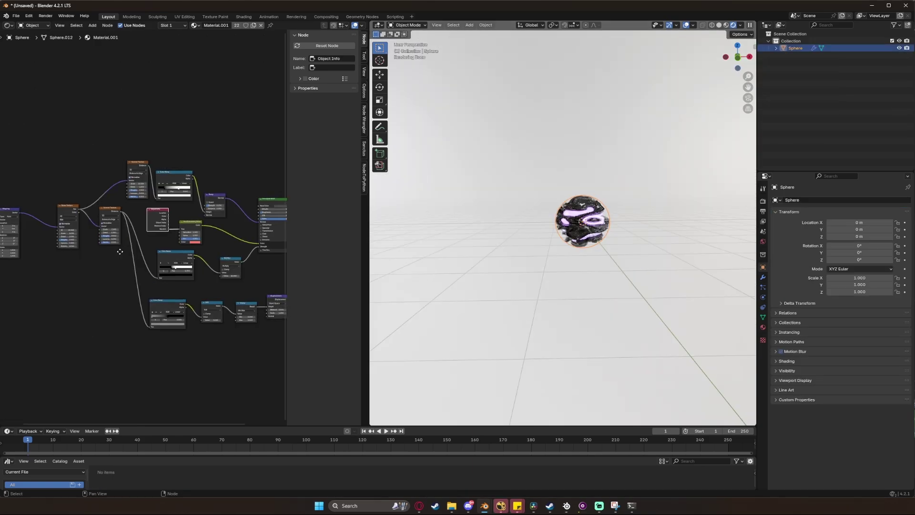
Insert a Multiply Math node on the Object Info Random link, then orbit and zoom to inspect the sphere.
drag(211, 206, 101, 191)
scroll(53, 170, up, 4)
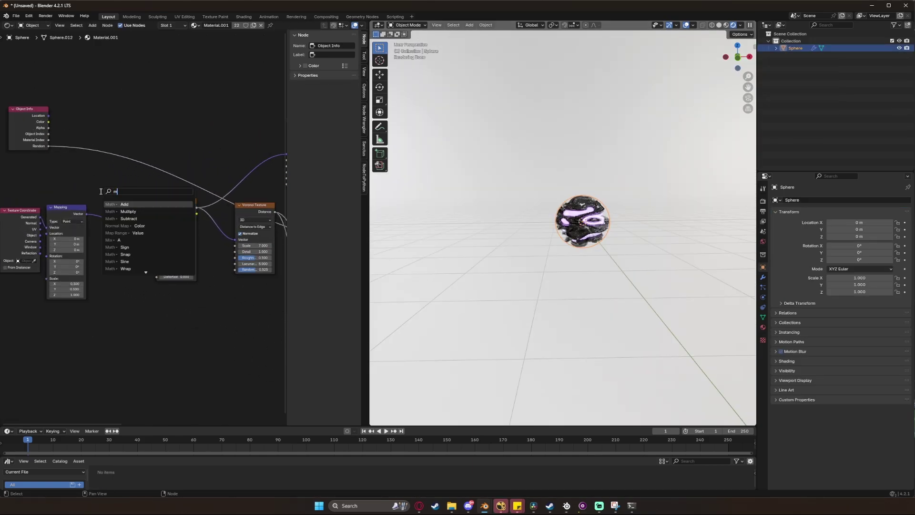
key(Return)
click(79, 162)
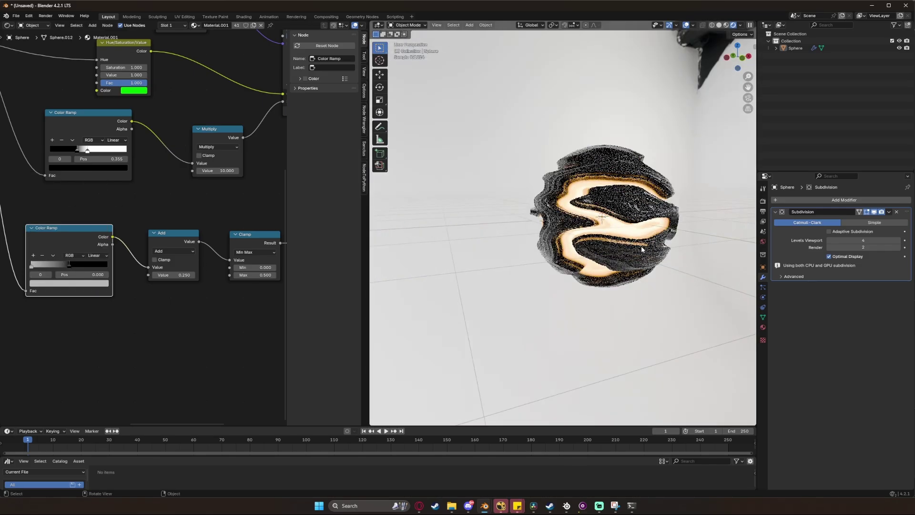
middle_drag(641, 245, 531, 260)
scroll(531, 260, up, 5)
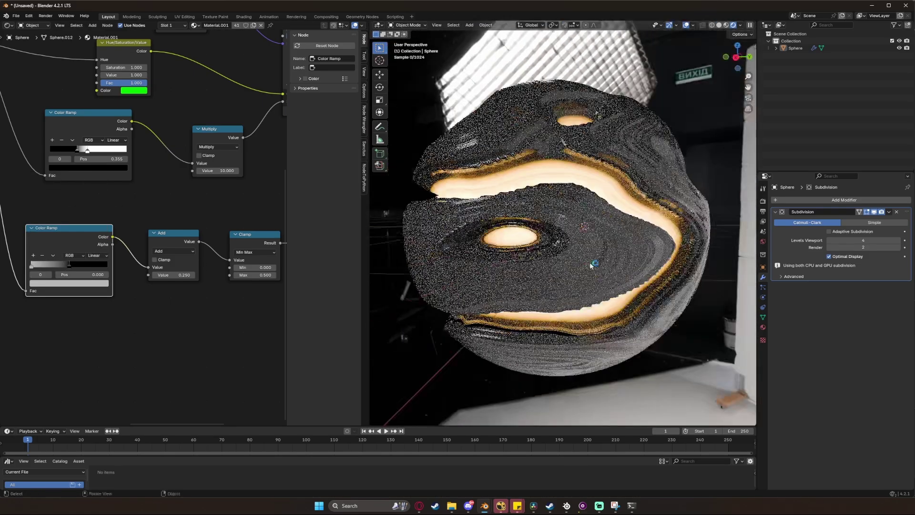